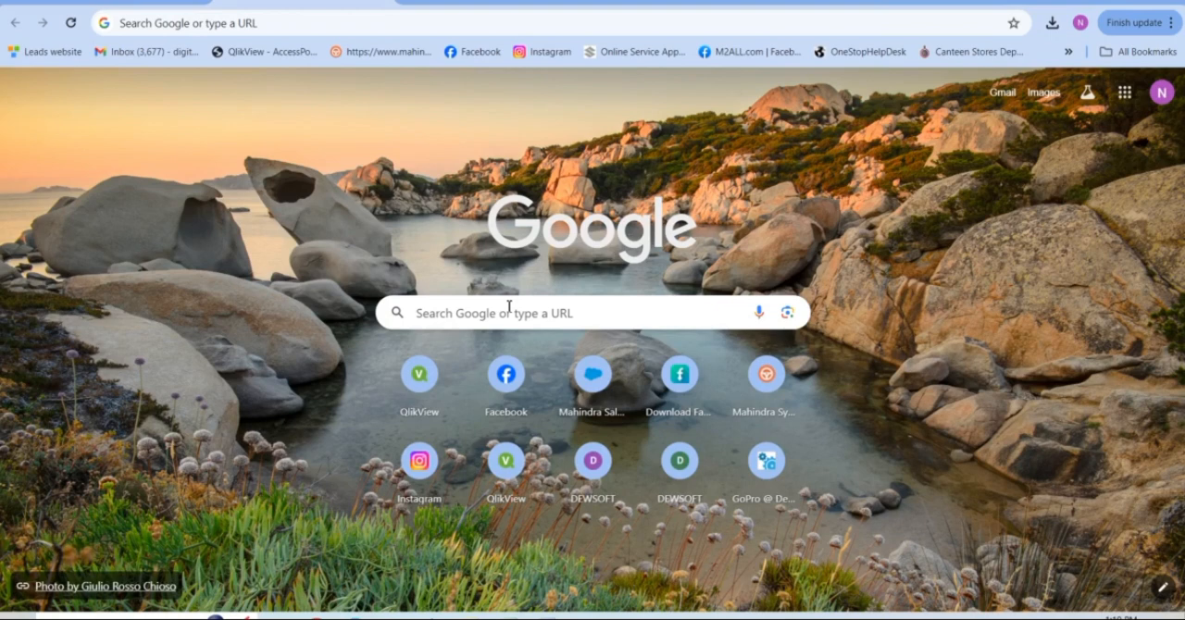
Search Google for "gmail" and open the Gmail - Google result.
type("g")
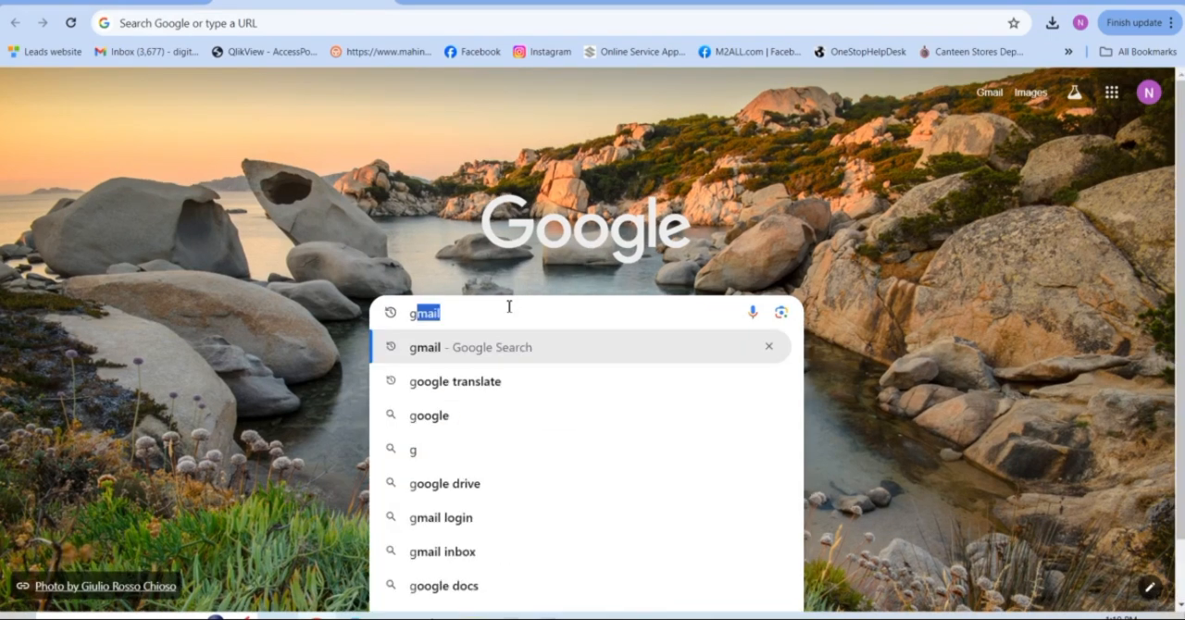
type("mail")
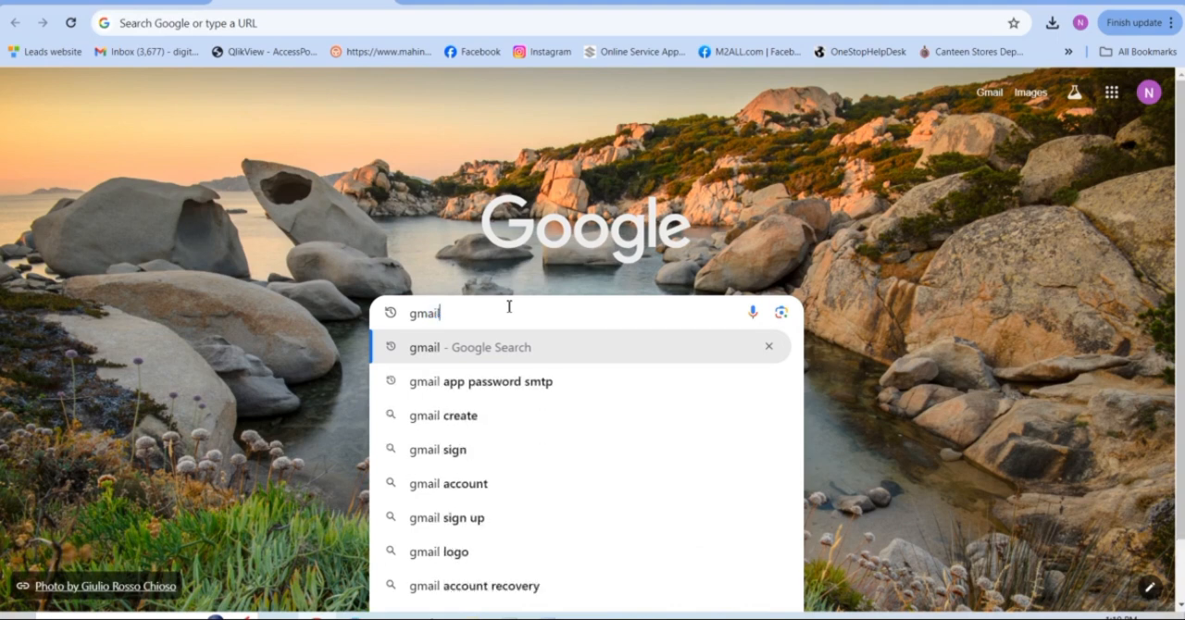
key("Return")
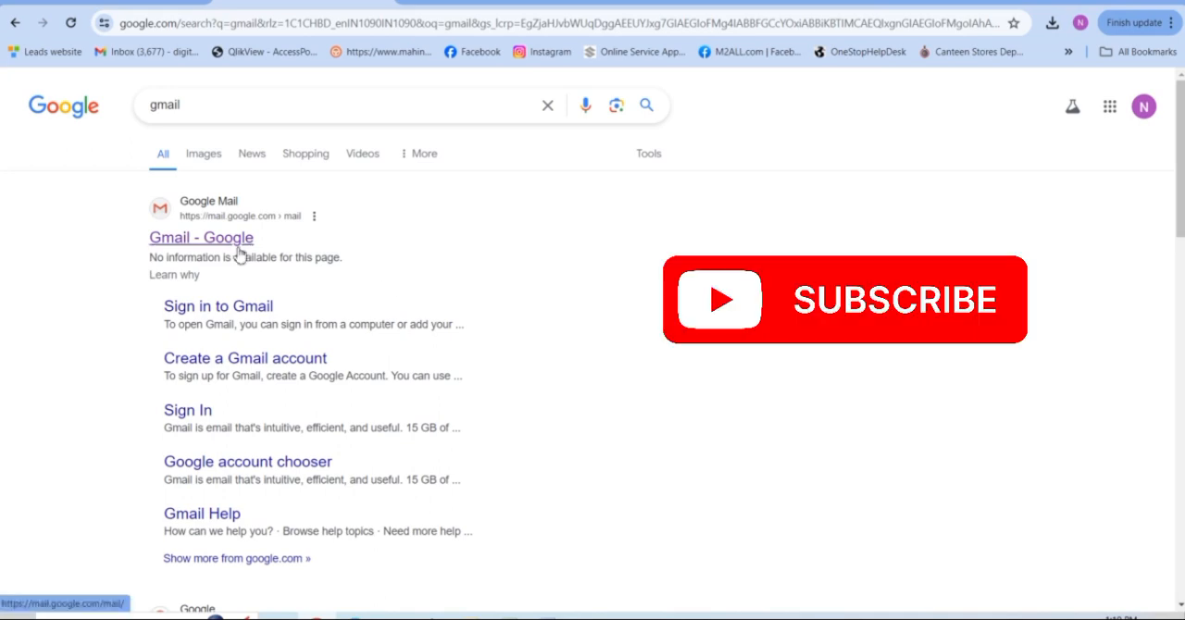
key("XF86MonBrightnessUp")
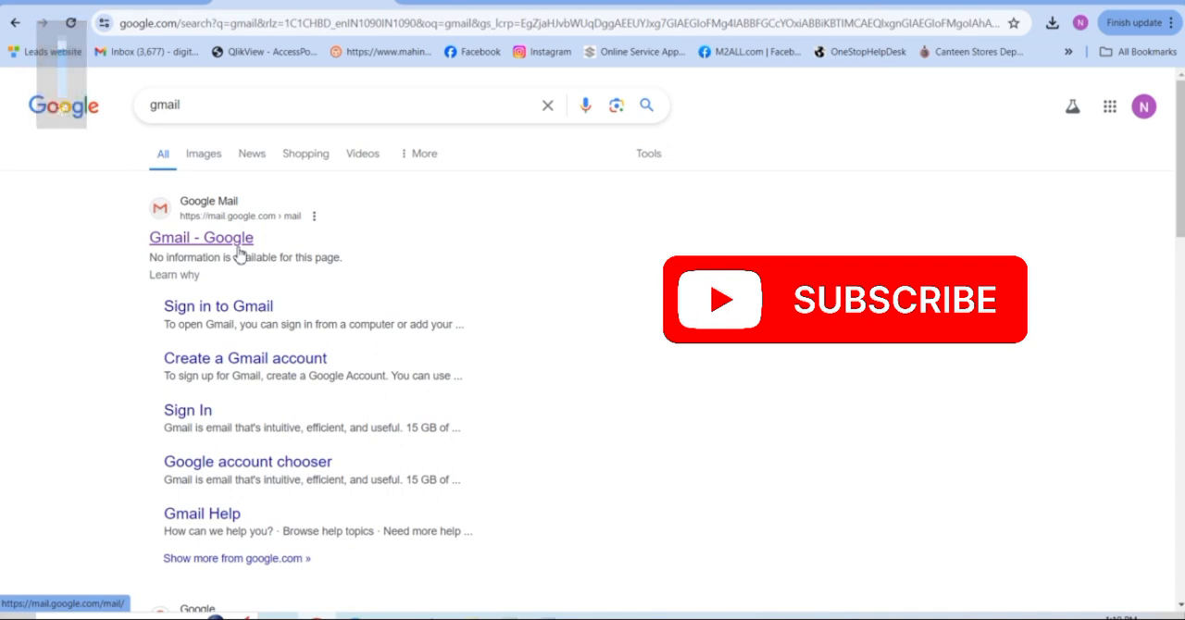
left_click(233, 252)
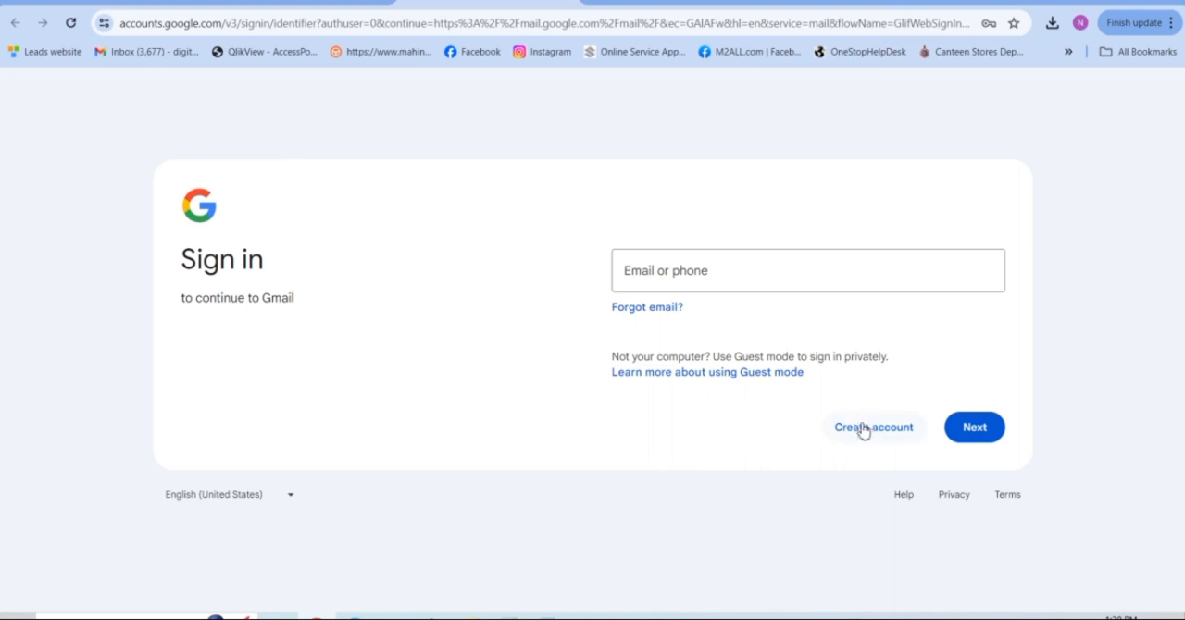
Start creating a new Google account for personal use from the Gmail sign-in page.
left_click(806, 276)
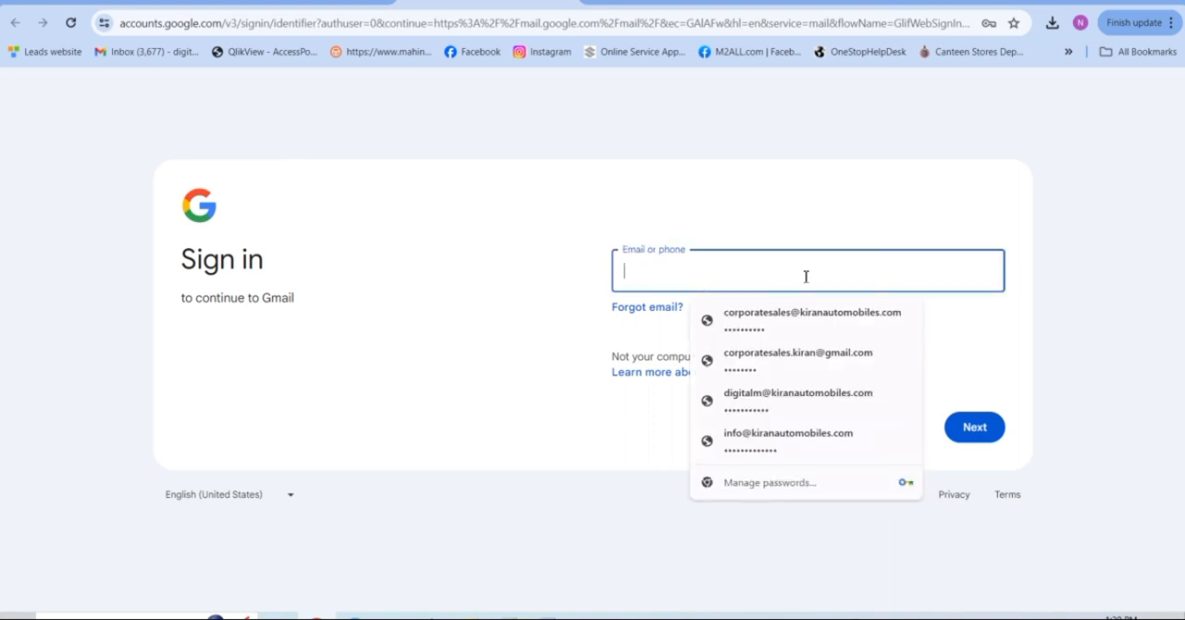
left_click(479, 394)
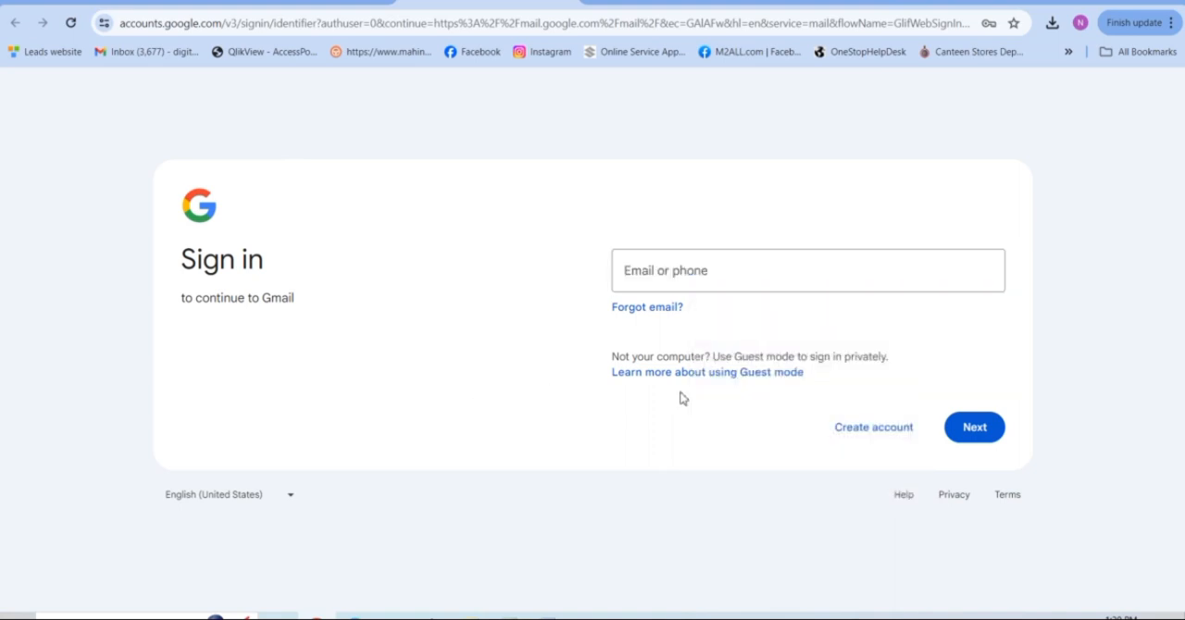
left_click(870, 431)
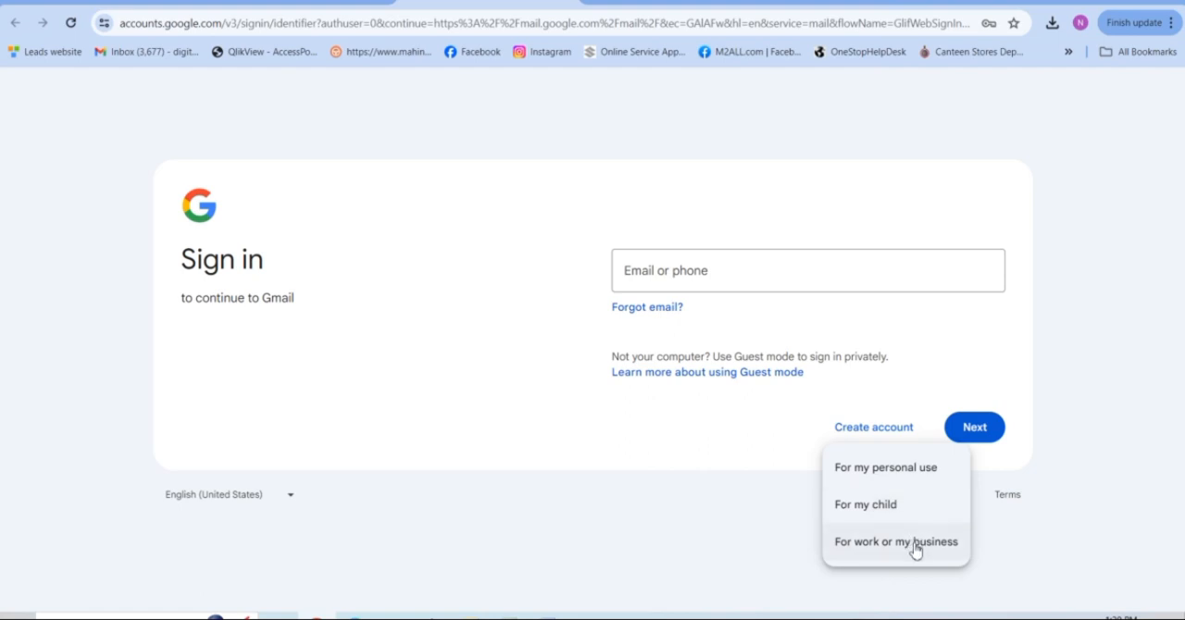
left_click(908, 475)
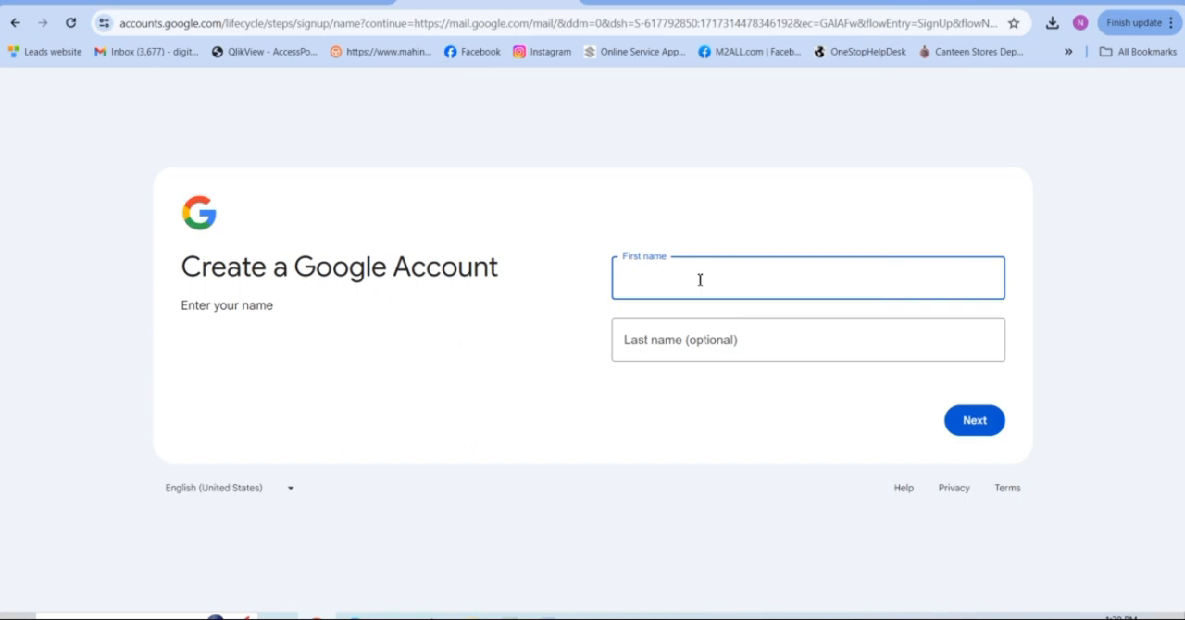
Enter the account holder's first and last name and continue to the basic information form.
left_click(673, 338)
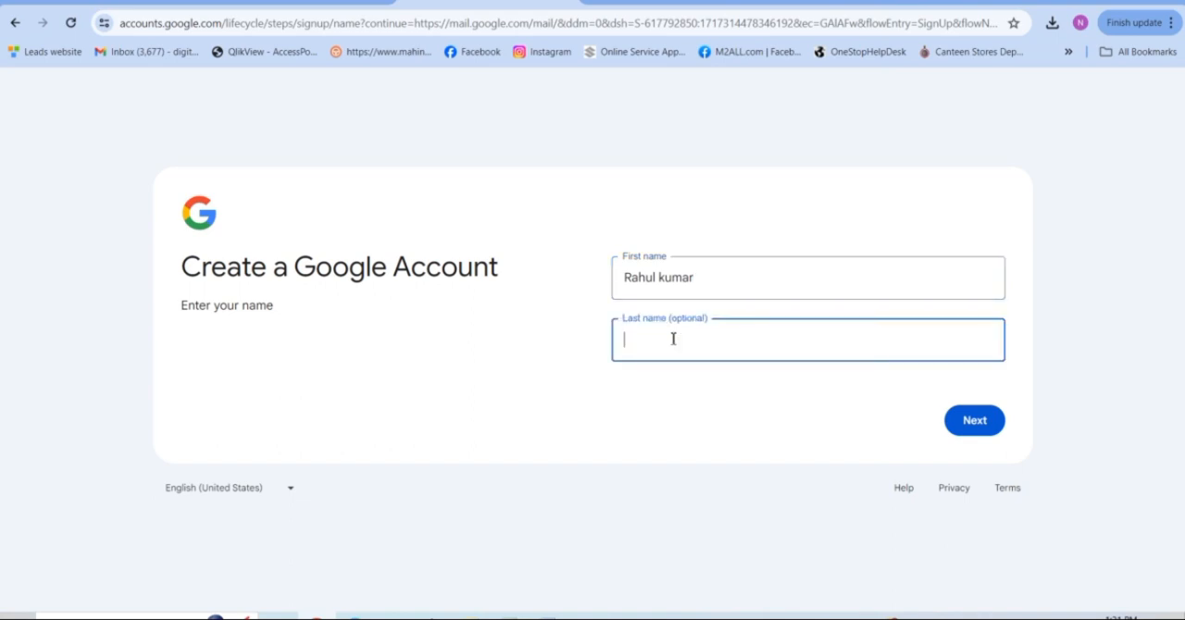
key("BackSpace")
key("BackSpace")
key("BackSpace")
left_click(978, 426)
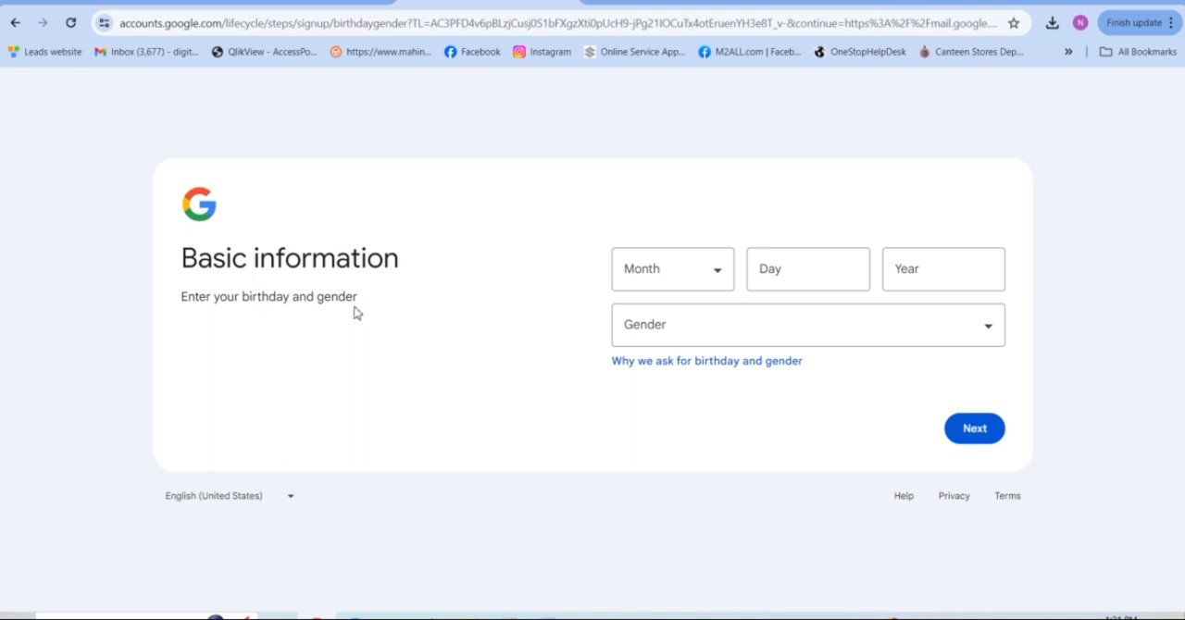
Fill in the account holder's date of birth with month, day and year.
left_click(719, 277)
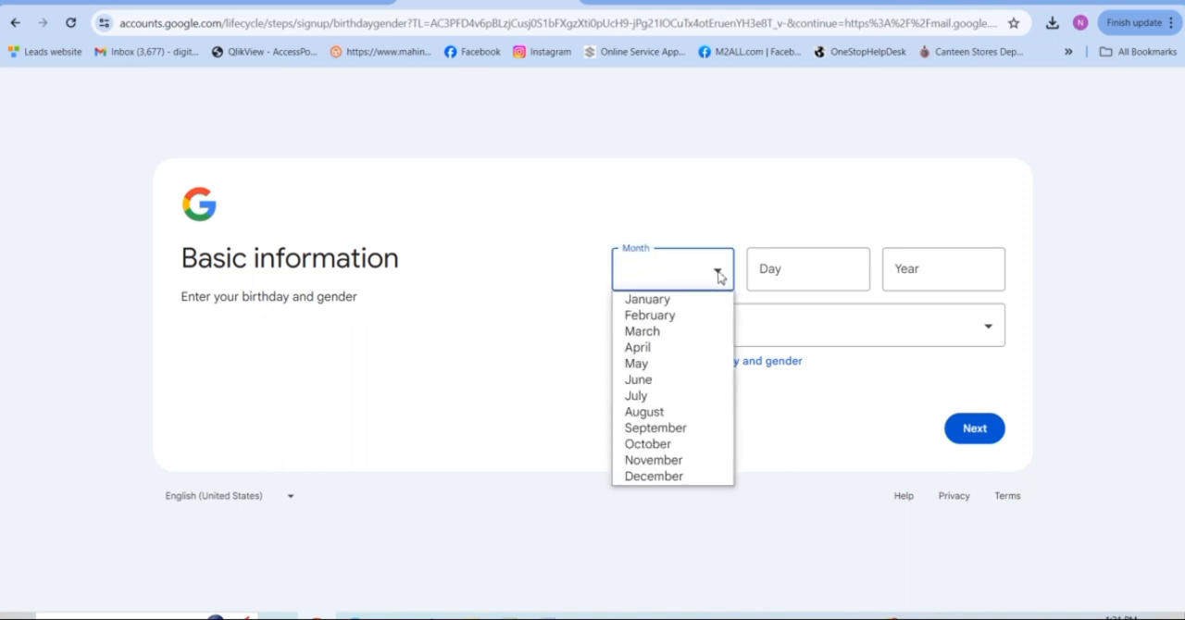
left_click(641, 367)
left_click(796, 266)
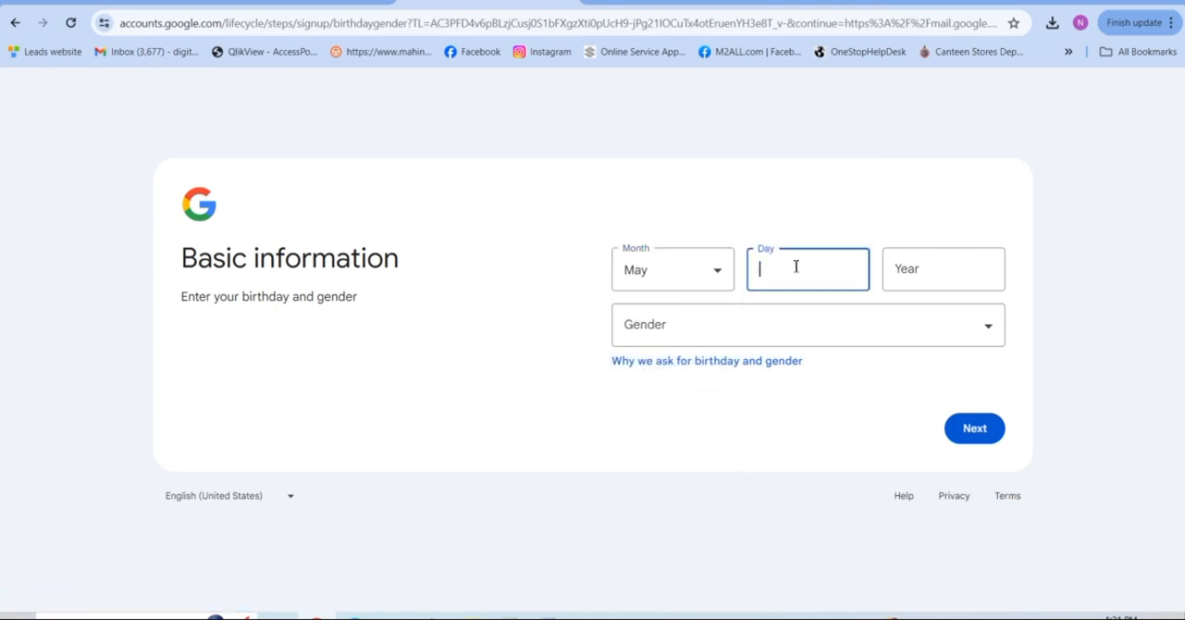
type("20")
left_click(989, 267)
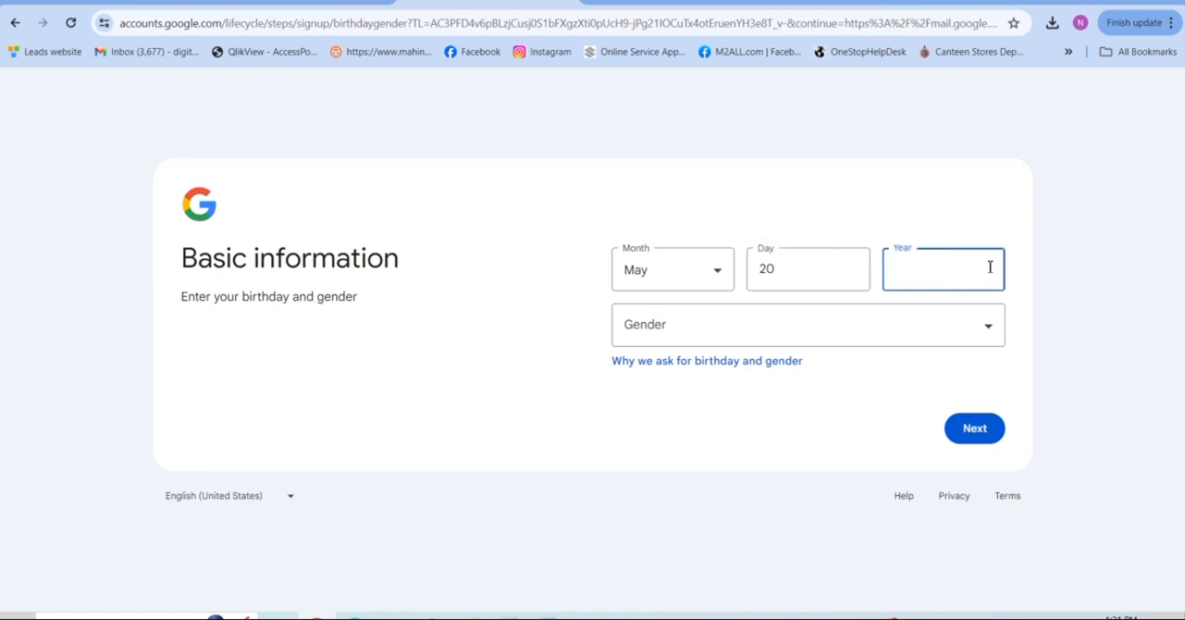
left_click(1081, 312)
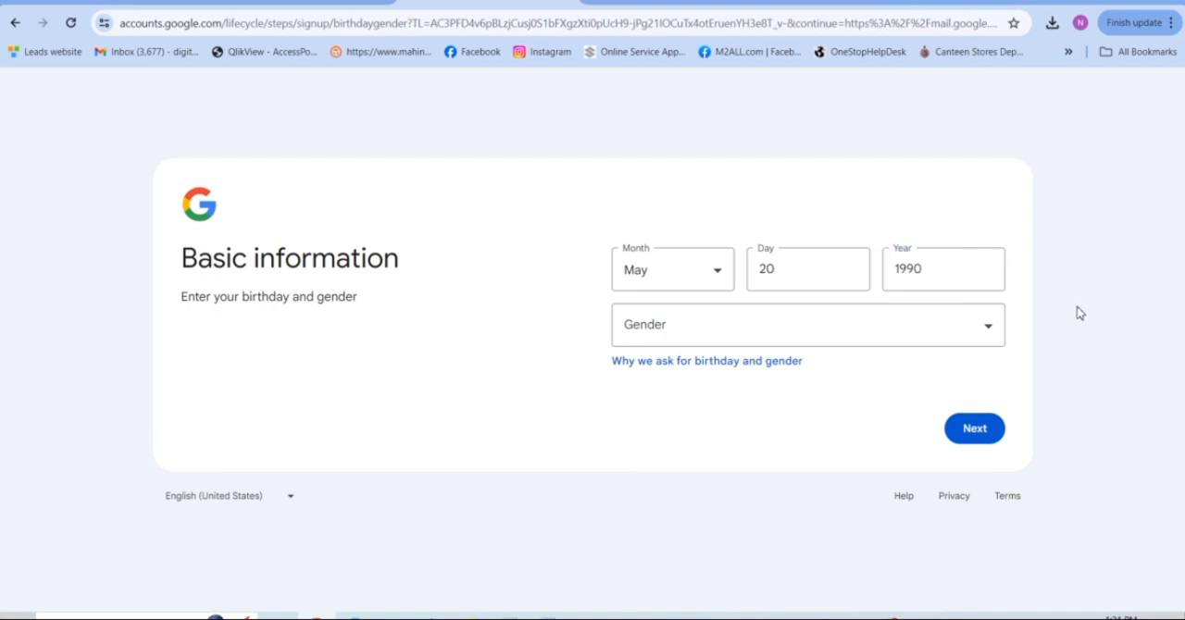
Set the gender to Male and submit the basic information.
left_click(990, 327)
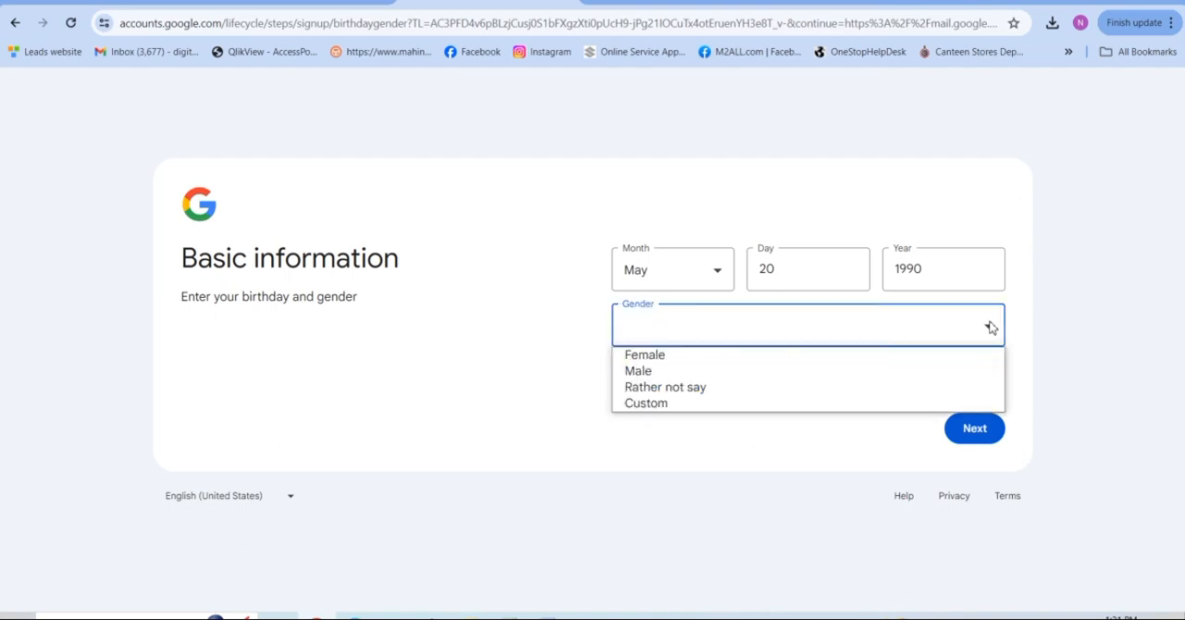
left_click(641, 372)
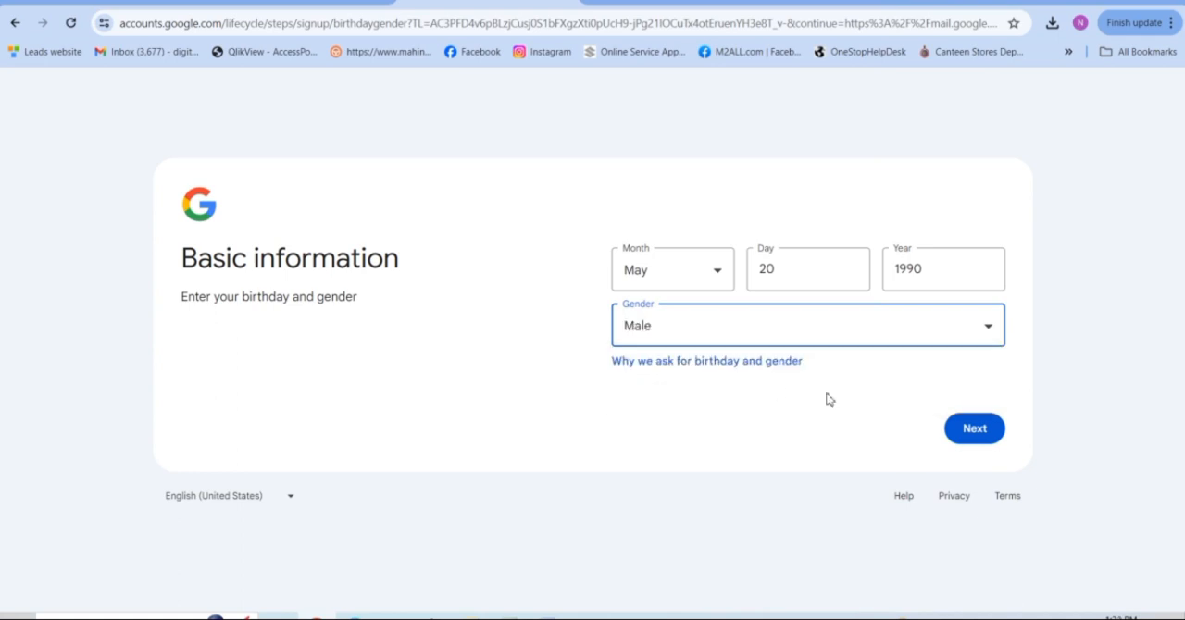
left_click(973, 428)
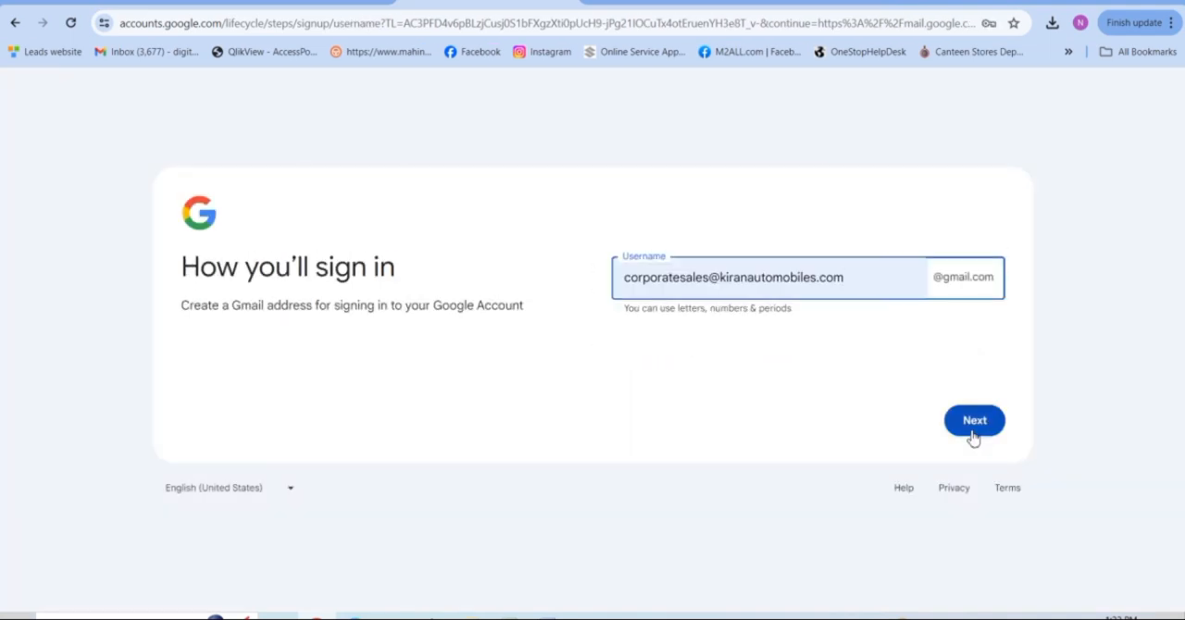
Replace the prefilled username with the new Gmail username and continue to the password form.
left_click(899, 285)
key("BackSpace")
key("BackSpace")
key("BackSpace")
key("BackSpace")
key("BackSpace")
key("BackSpace")
key("BackSpace")
key("BackSpace")
key("BackSpace")
key("BackSpace")
key("BackSpace")
key("BackSpace")
key("BackSpace")
key("BackSpace")
key("BackSpace")
key("BackSpace")
key("BackSpace")
key("BackSpace")
key("BackSpace")
key("BackSpace")
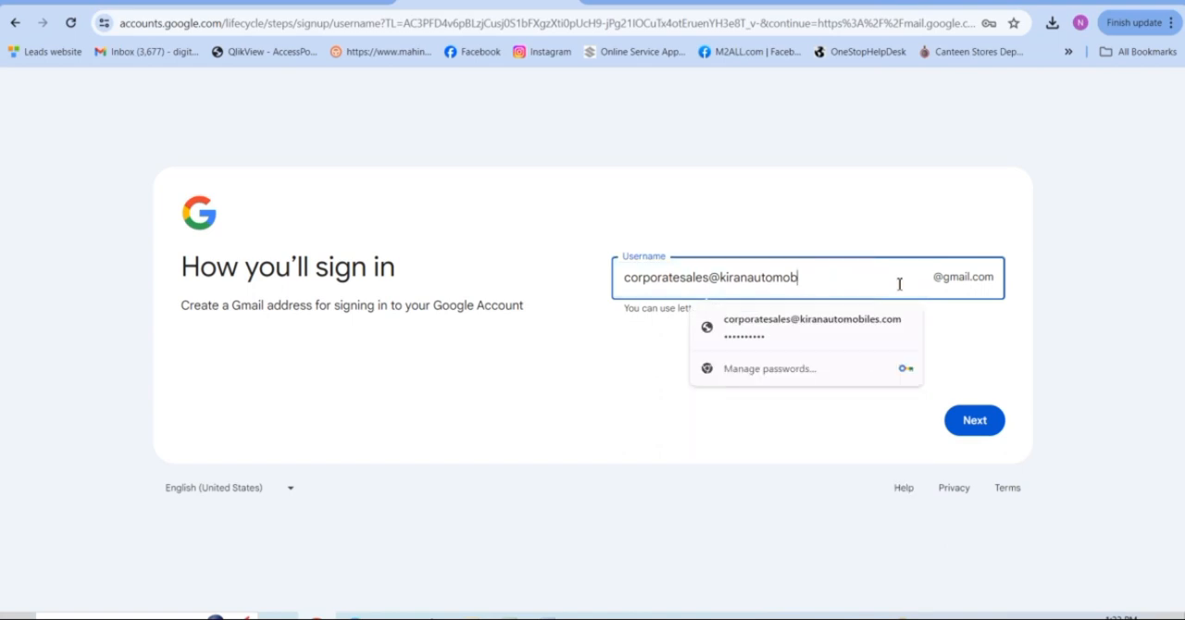
key("BackSpace")
key("BackSpace")
key("BackSpace")
key("BackSpace")
key("BackSpace")
key("BackSpace")
key("BackSpace")
key("BackSpace")
key("BackSpace")
key("BackSpace")
key("BackSpace")
key("BackSpace")
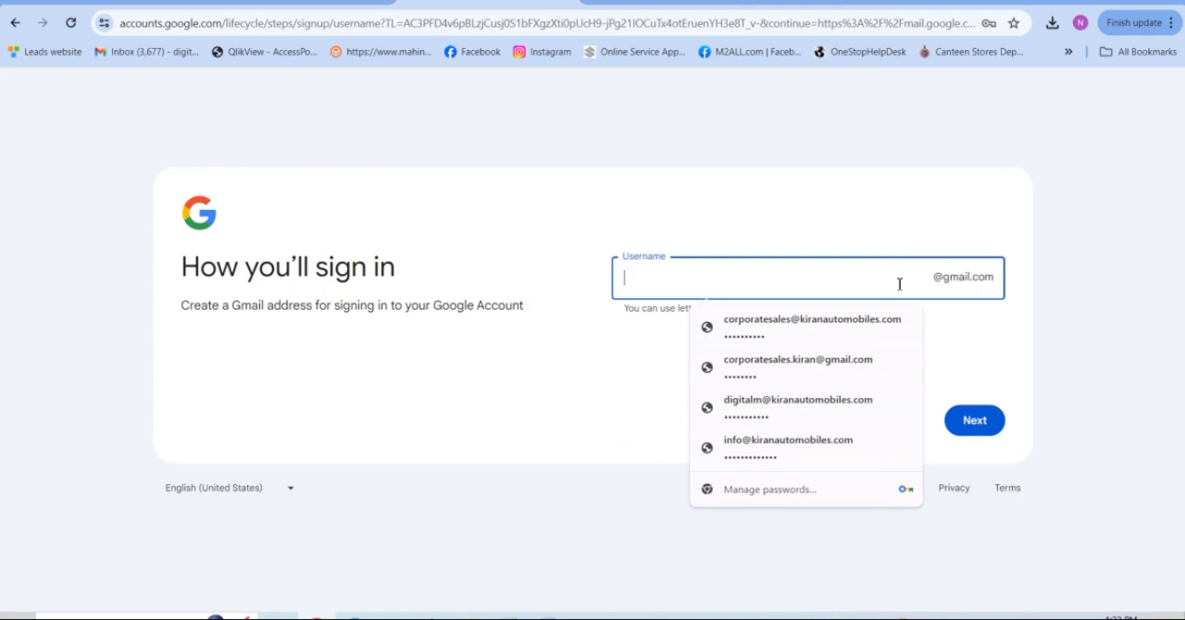
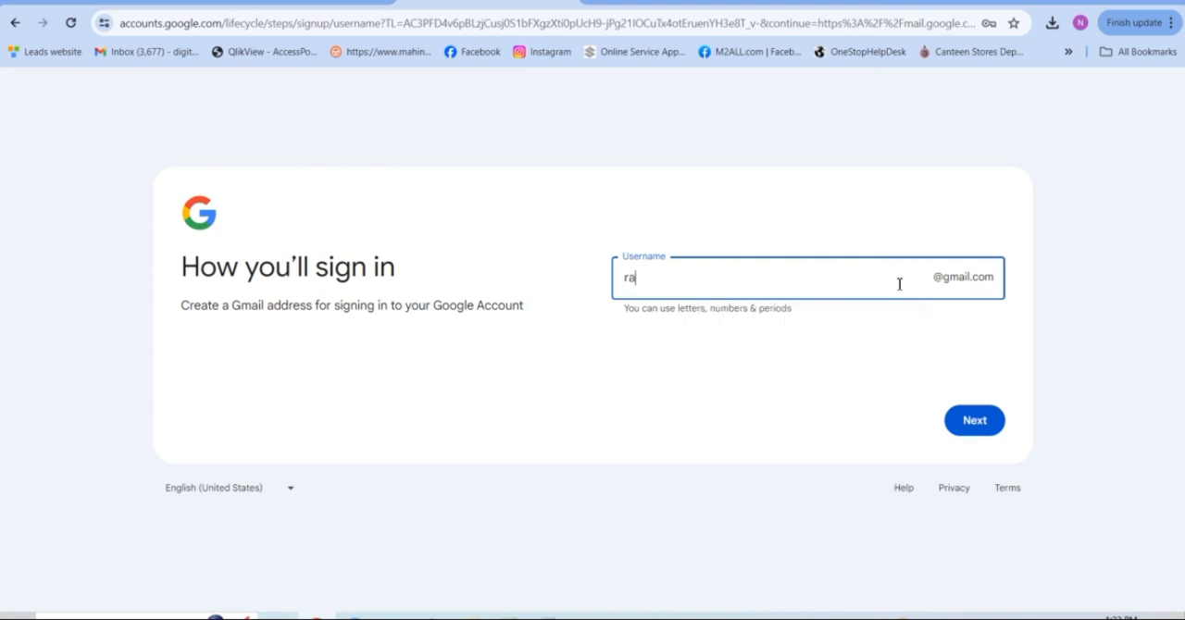
left_click(889, 345)
left_click(970, 420)
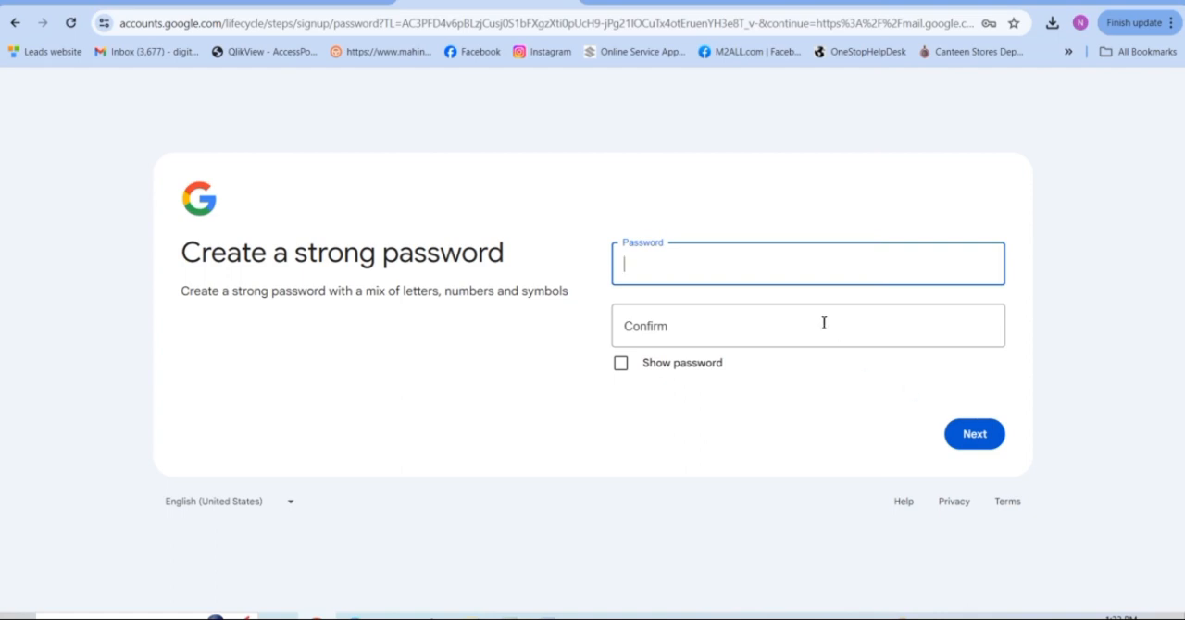
Enter the new account password in the Password field and make it visible.
left_click(795, 256)
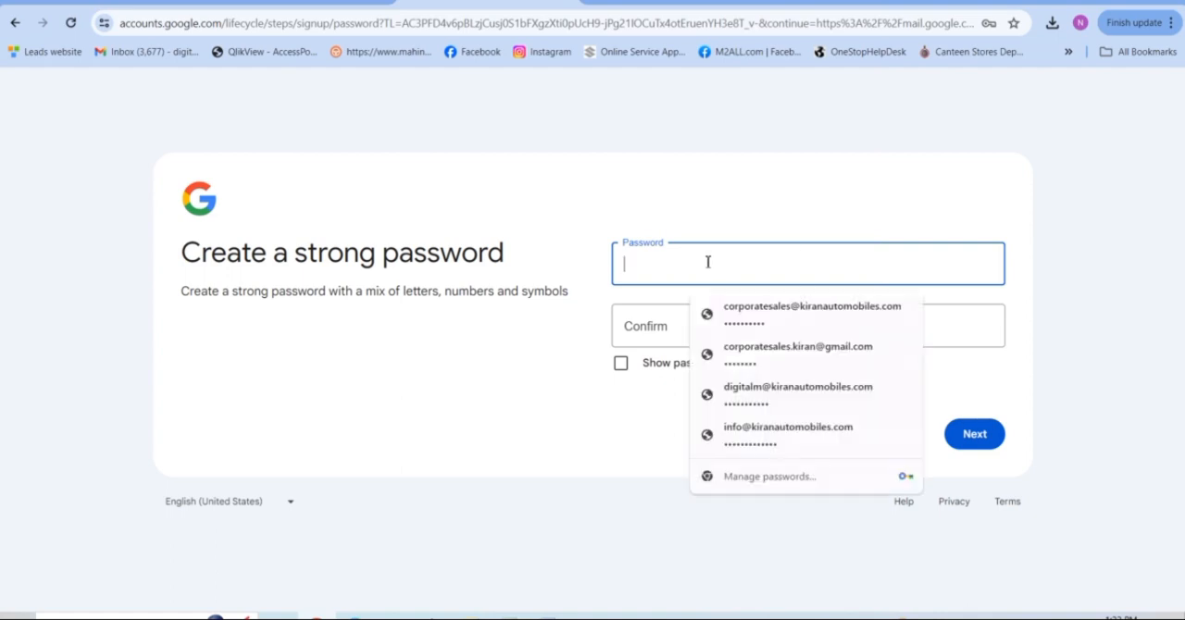
left_click(326, 424)
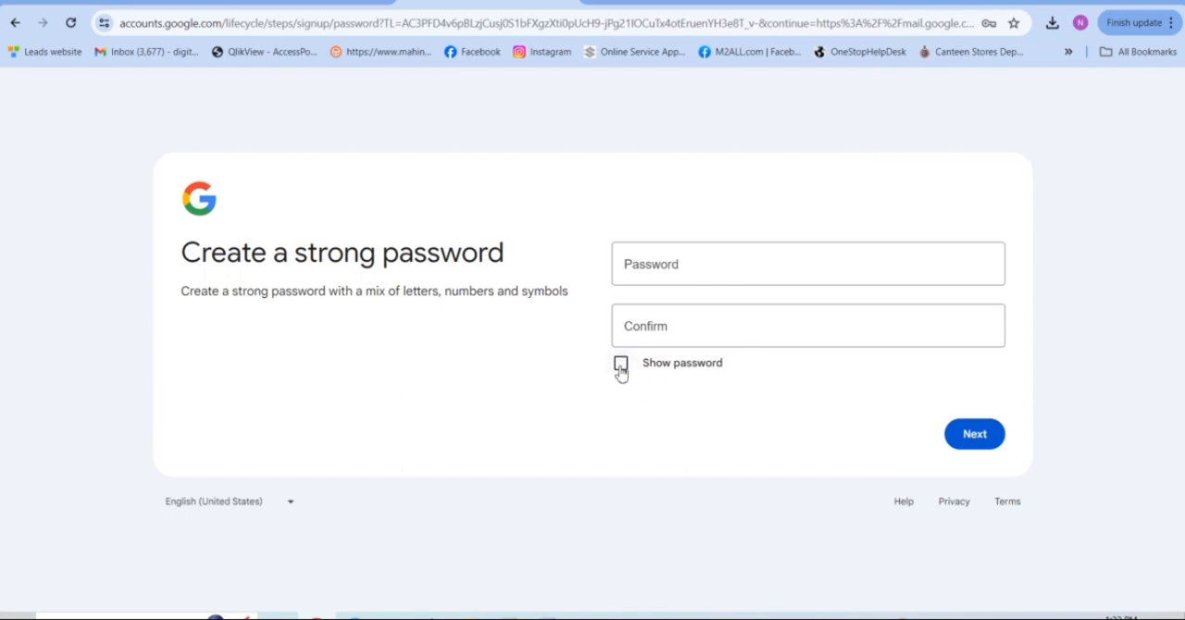
left_click(646, 269)
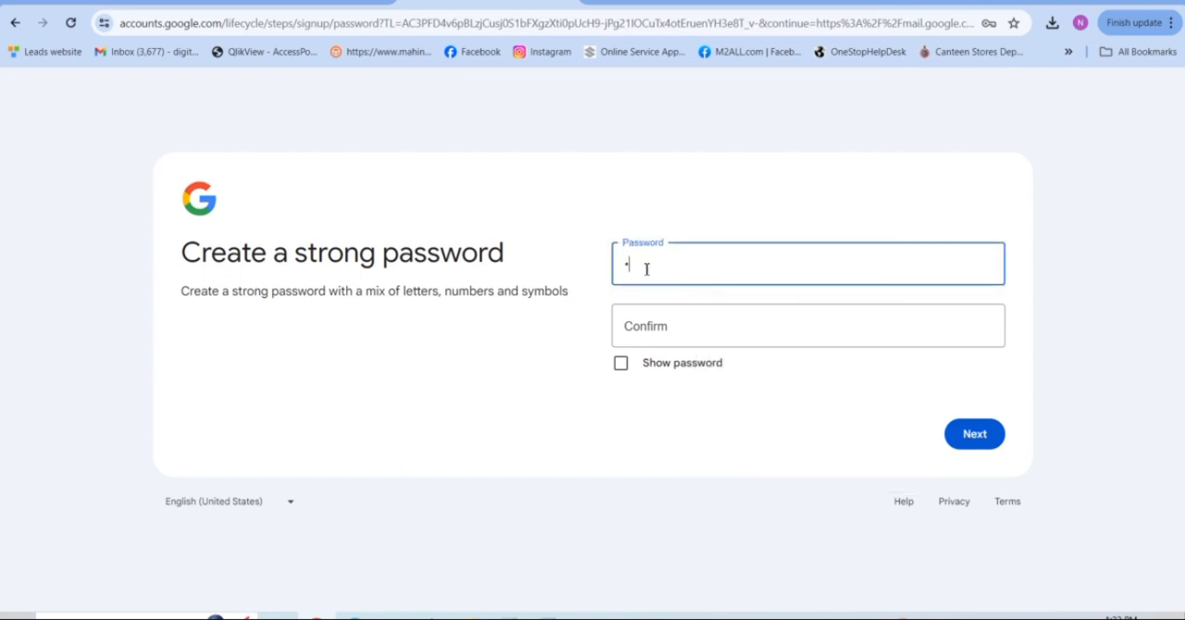
type("aaaaaaaa")
left_click(621, 366)
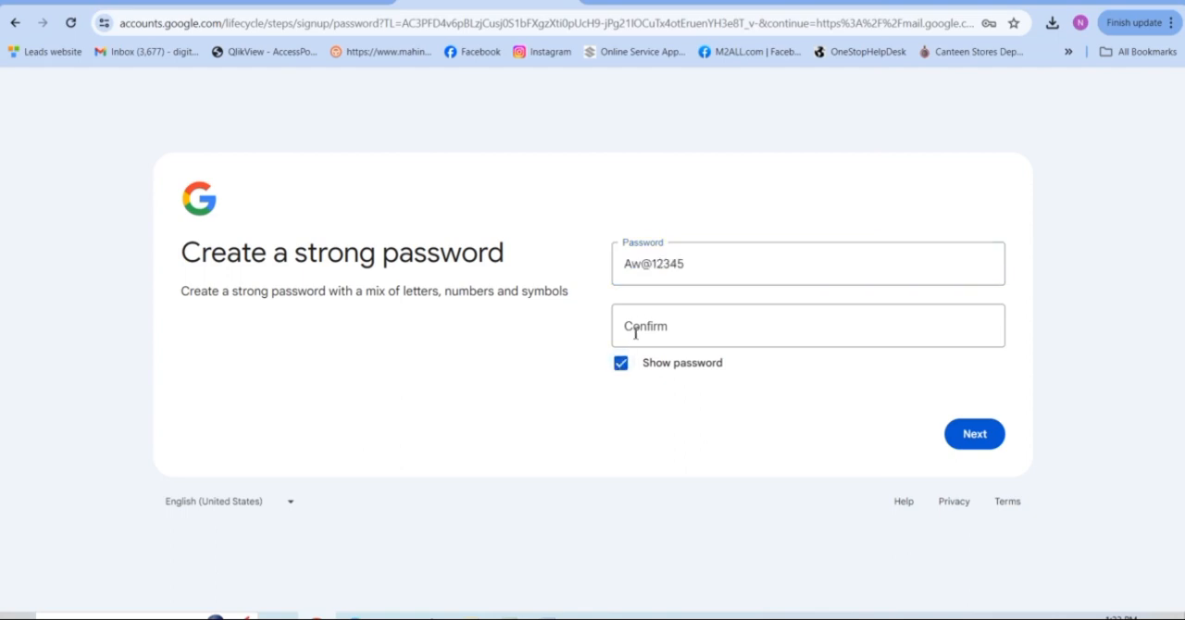
Repeat the account password in the Confirm field, hide the passwords again and submit them.
left_click(636, 331)
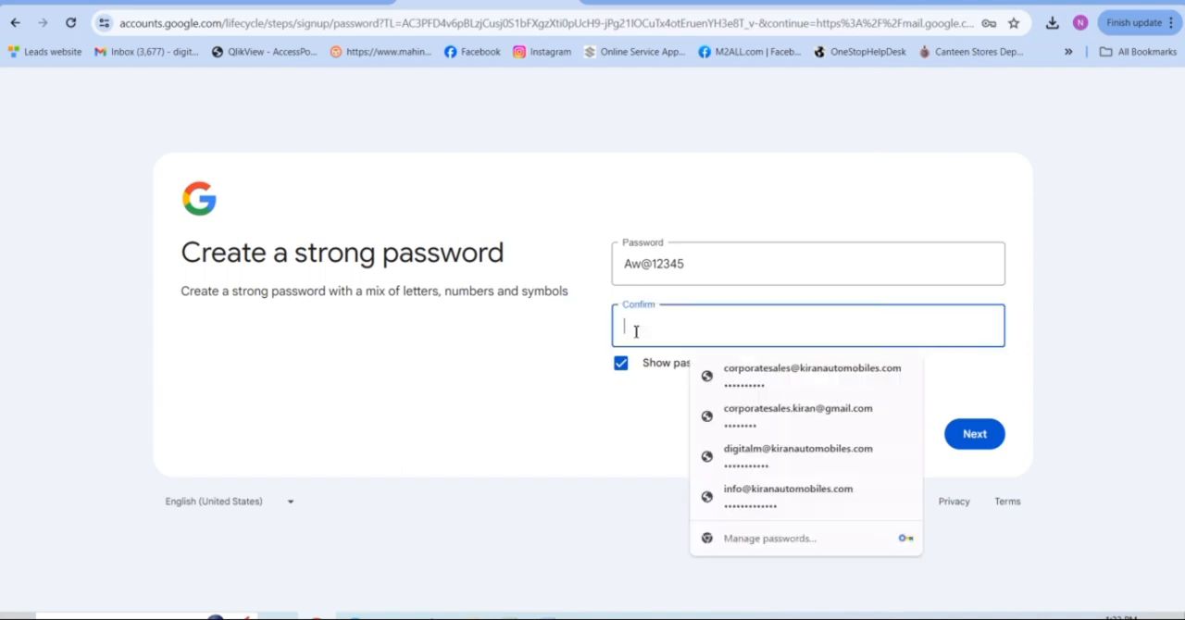
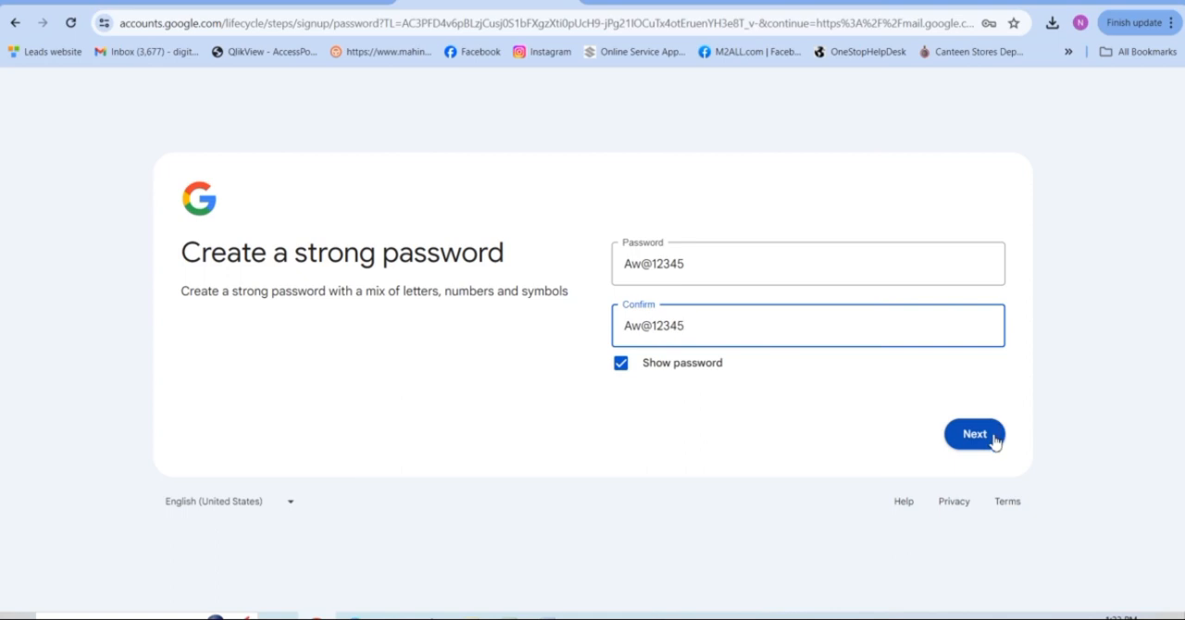
left_click(621, 370)
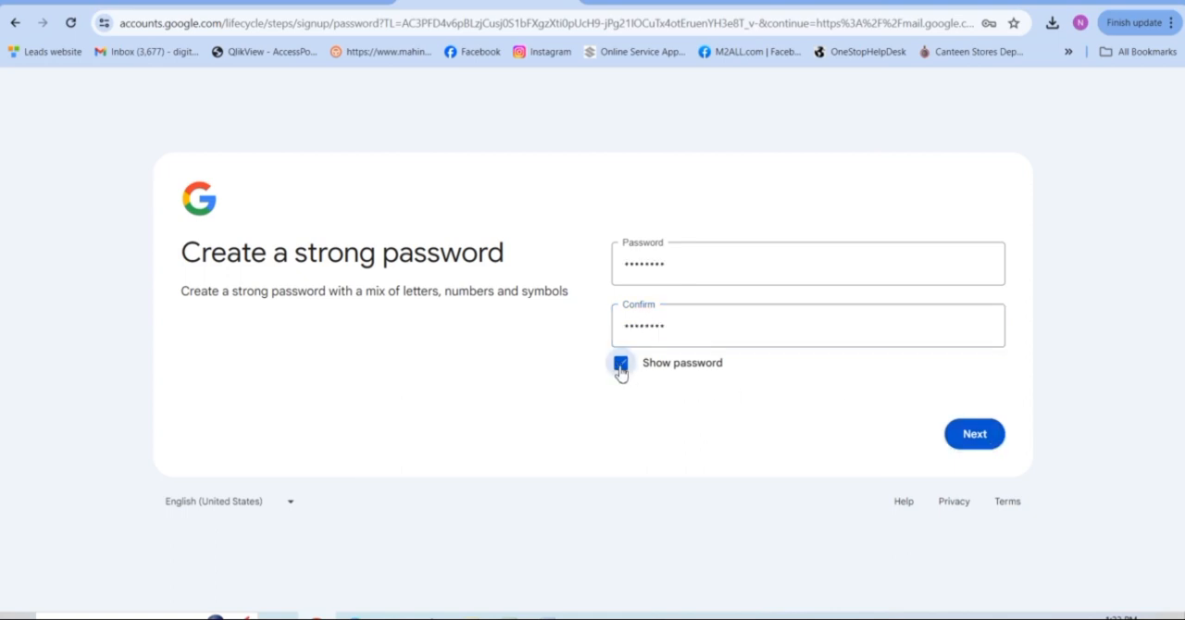
left_click(979, 437)
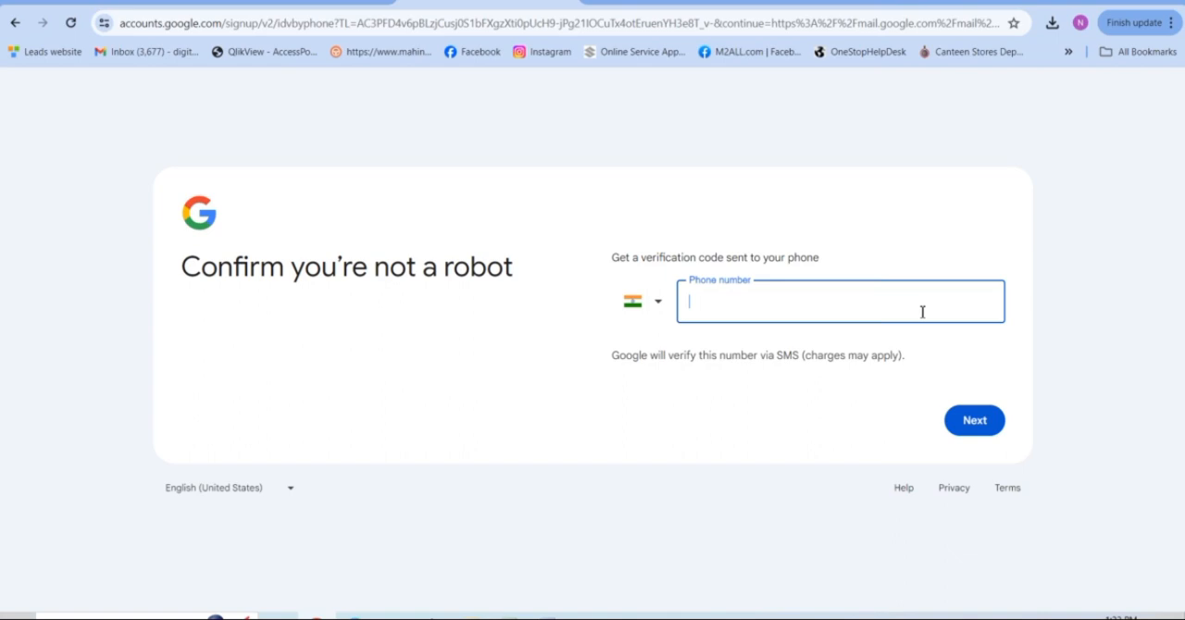
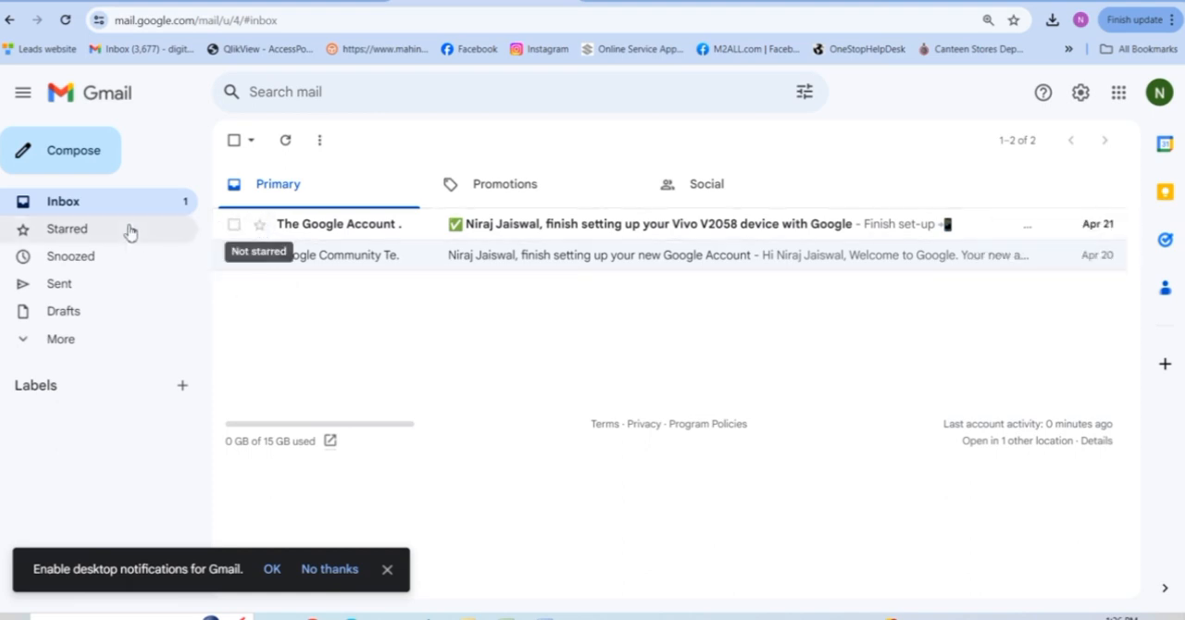
View the Snoozed folder, return to the inbox and expand the list of additional mail folders.
left_click(66, 265)
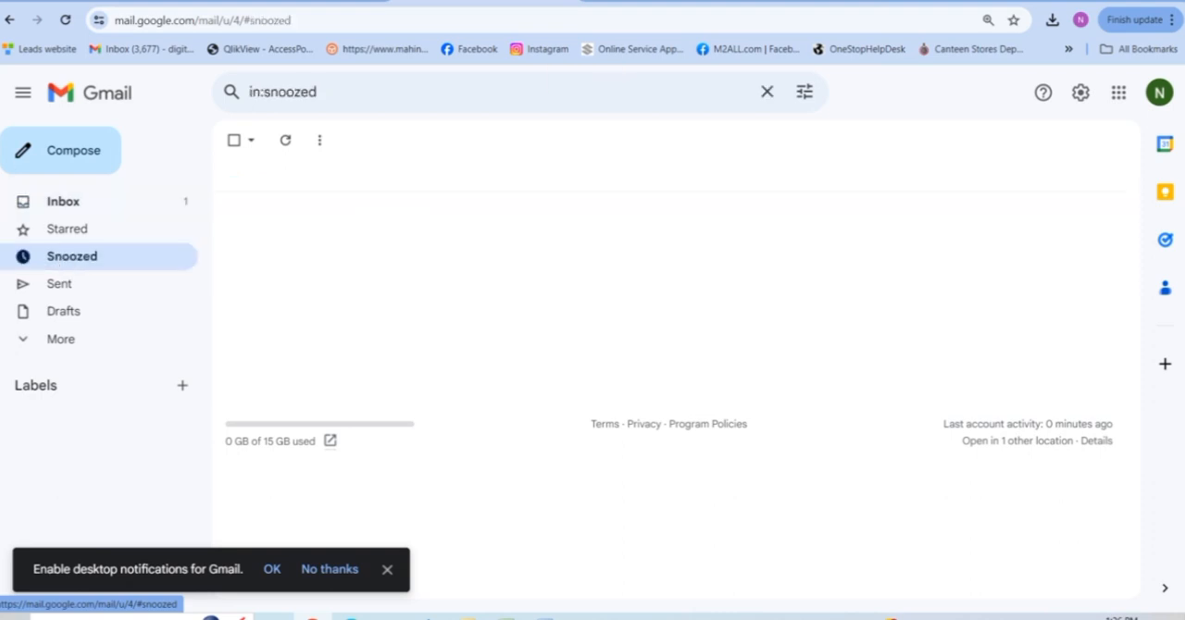
left_click(9, 19)
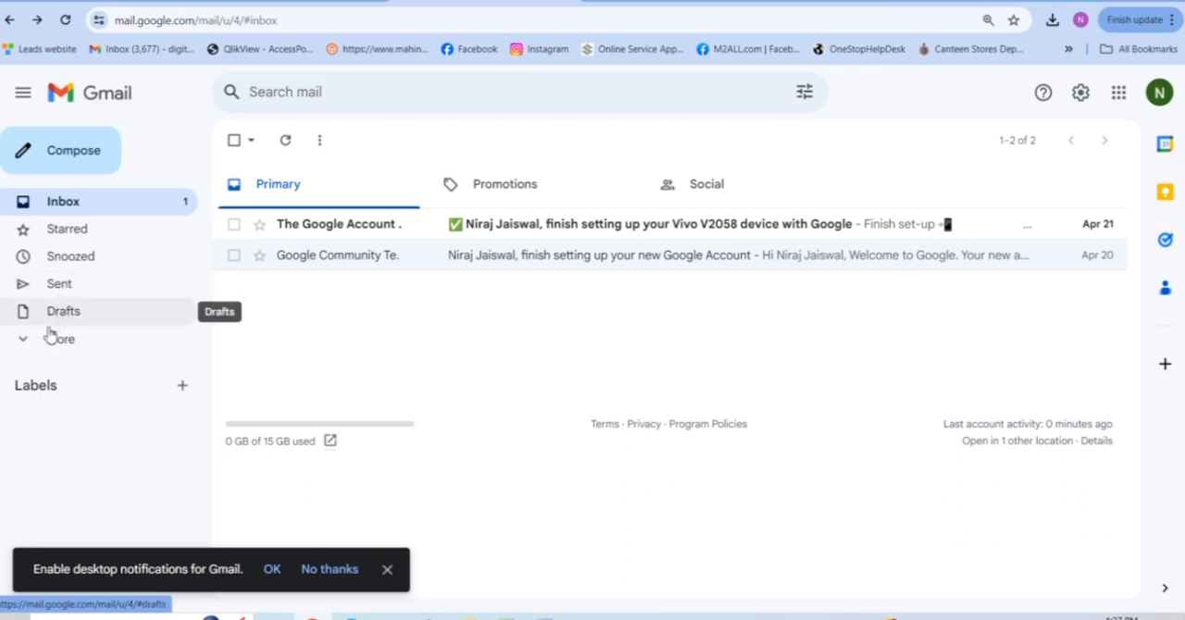
left_click(25, 345)
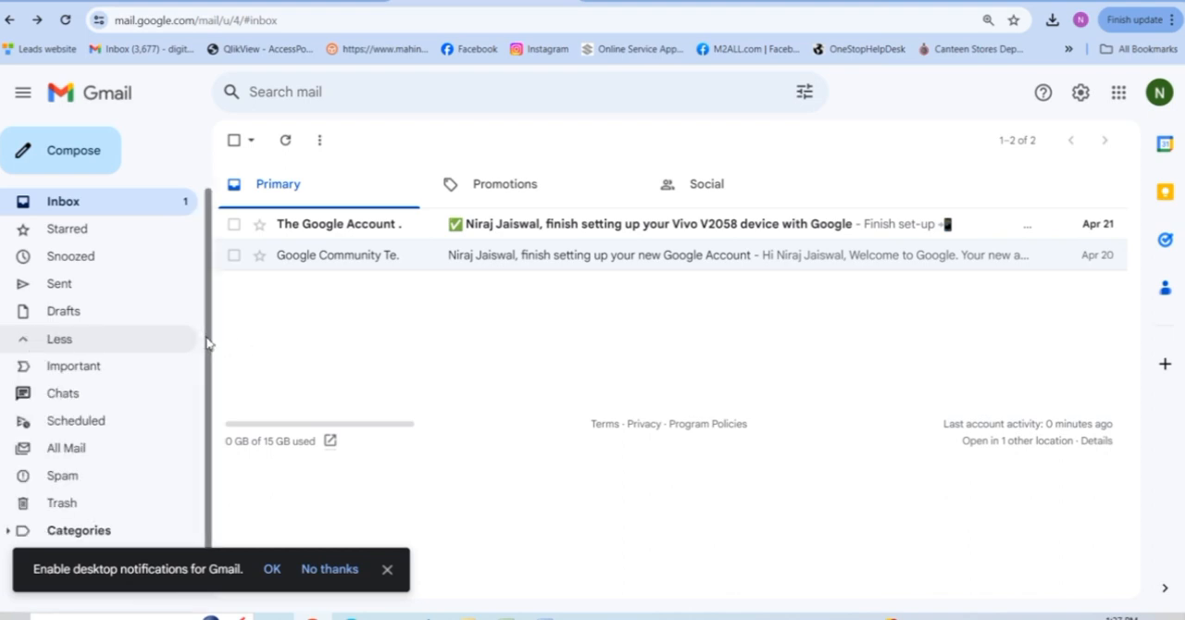
Look through the additional mail folders, dismiss the desktop notifications prompt and collapse the folder list.
left_click_drag(207, 343, 206, 392)
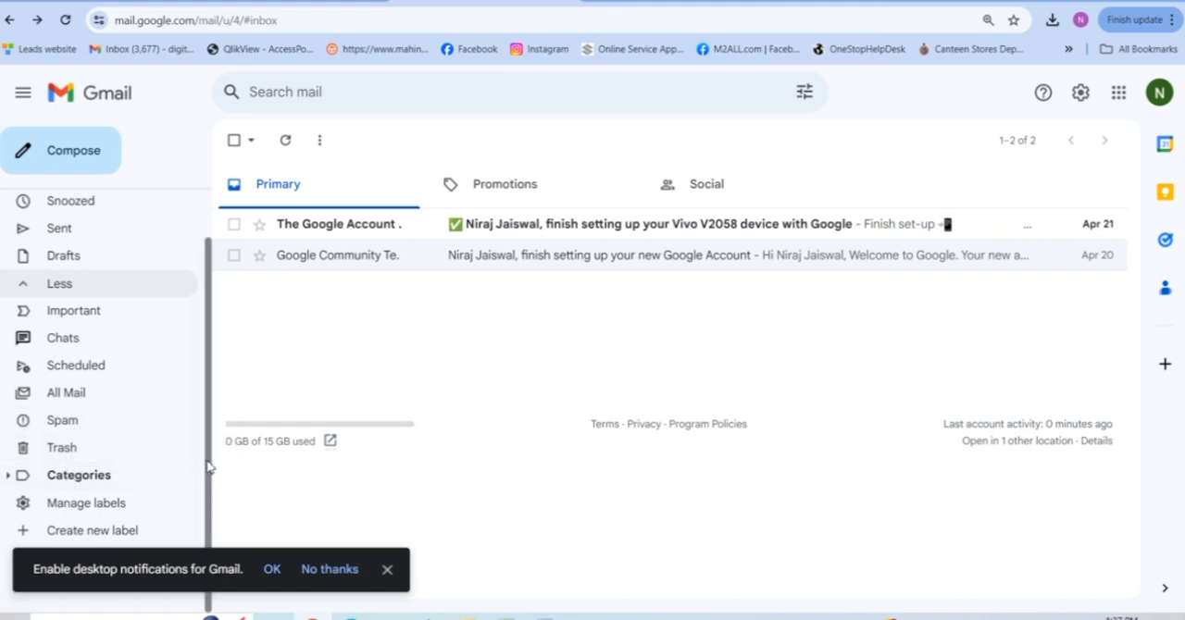
left_click(387, 570)
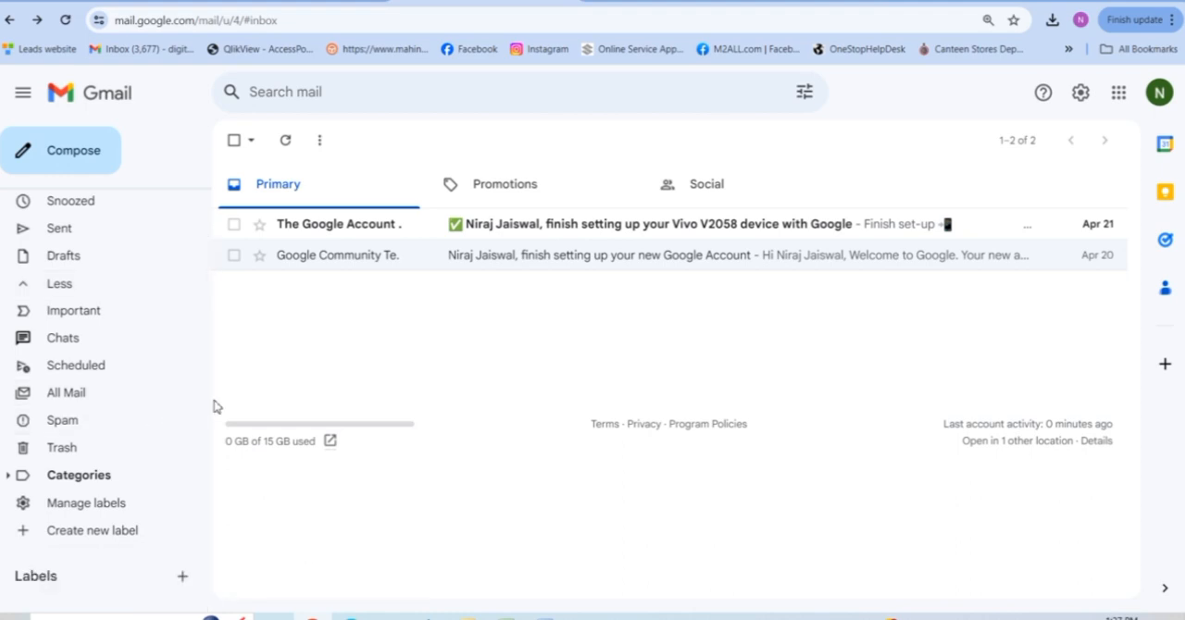
scroll(209, 383, "up", 2)
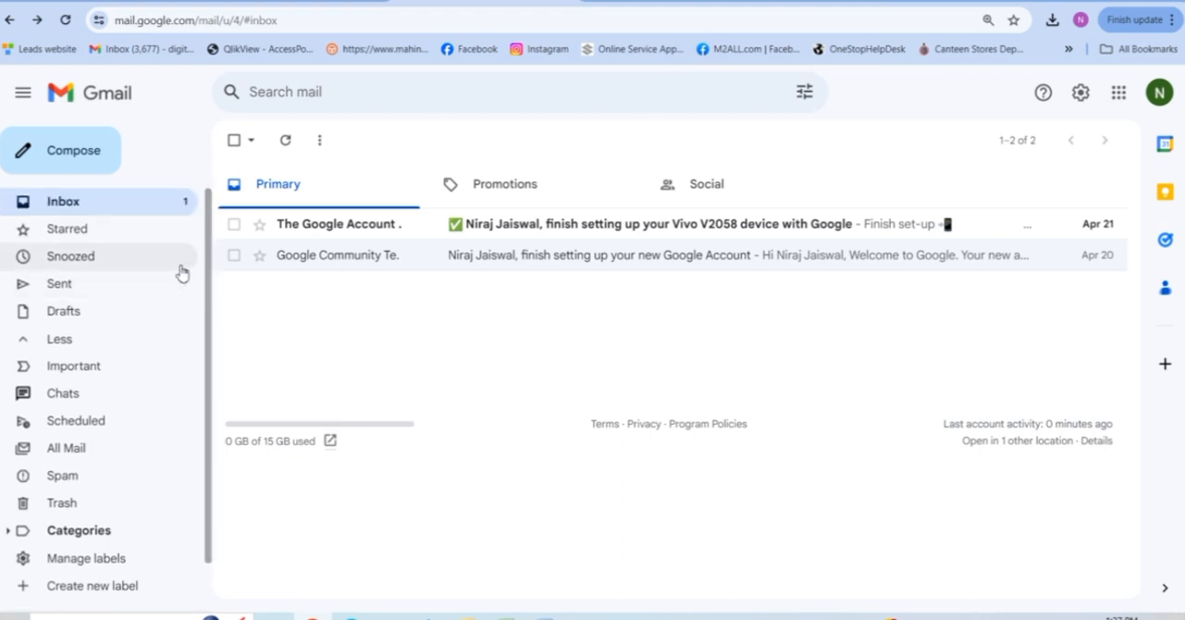
left_click(22, 338)
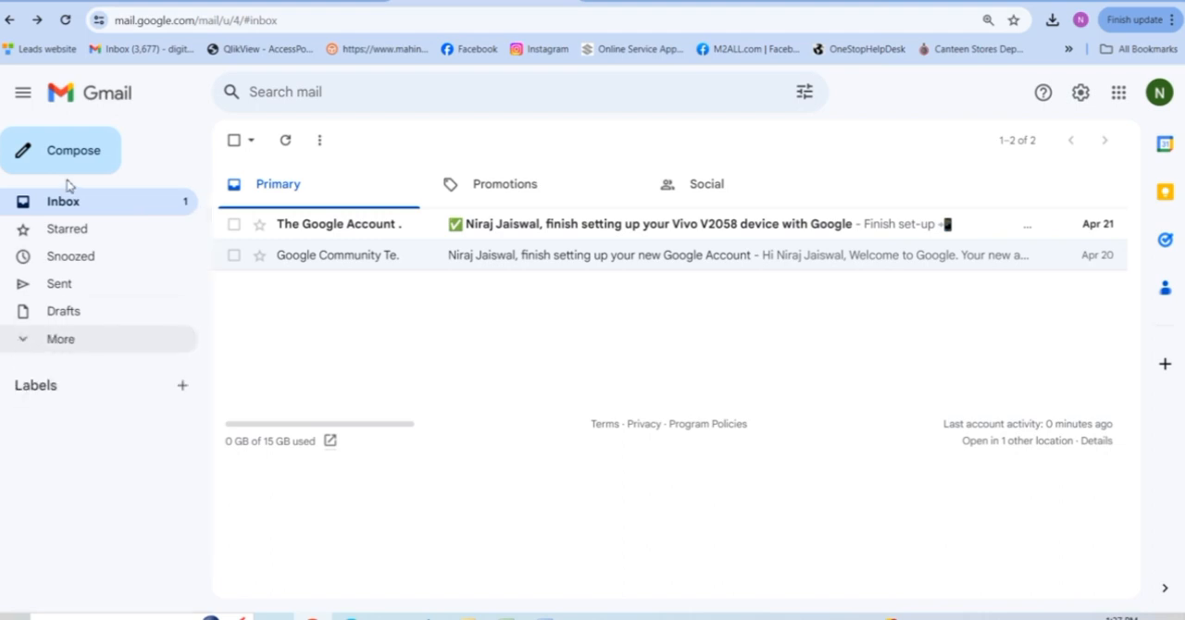
View the advanced mail search options and close them without searching.
left_click(403, 96)
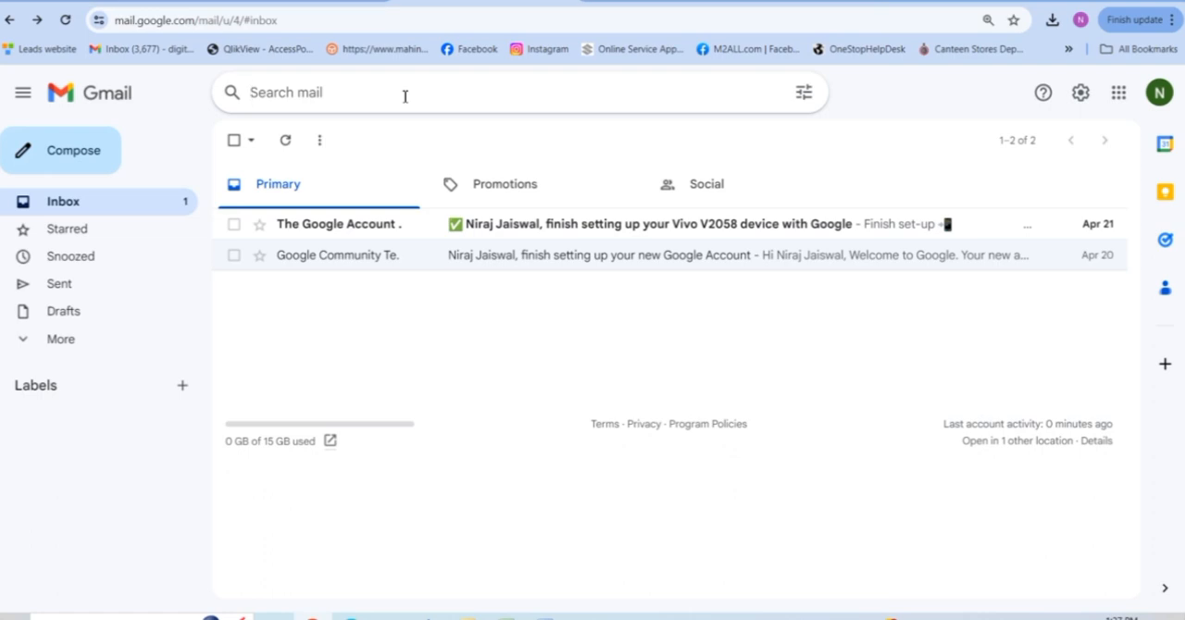
left_click(808, 97)
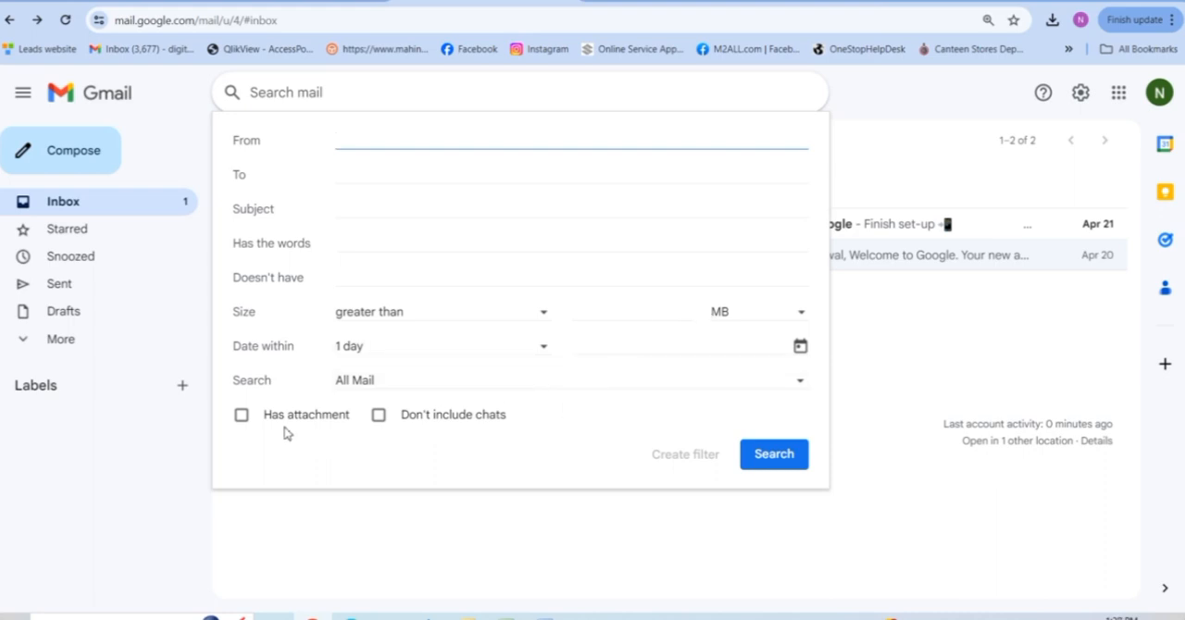
left_click(912, 405)
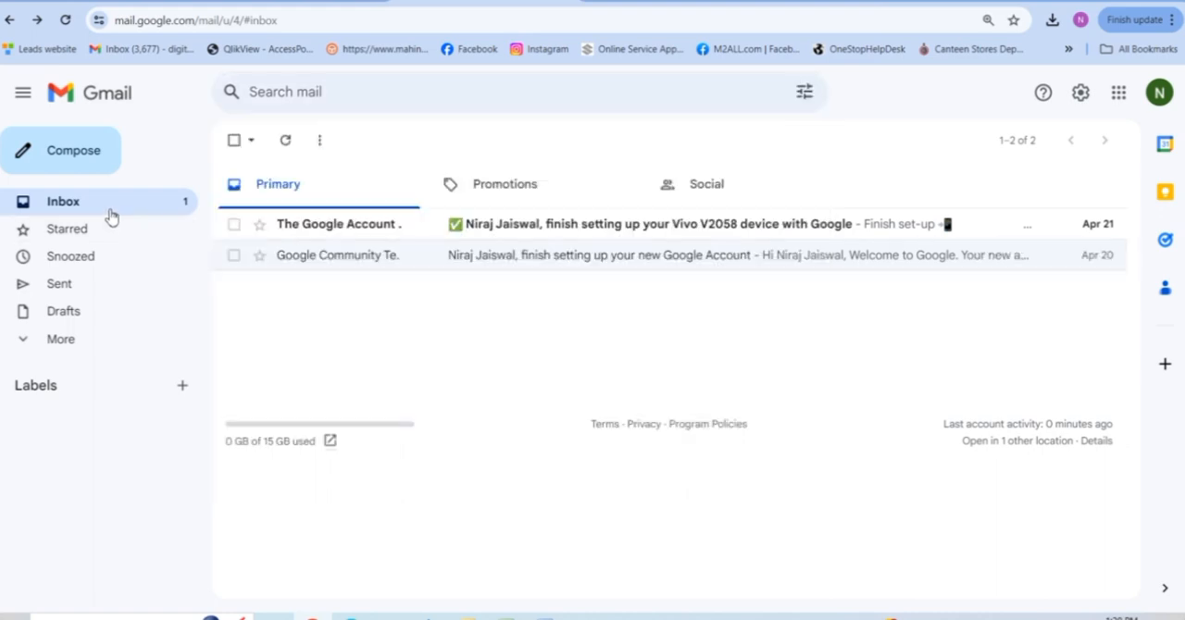
Start a new message with the subject "Greetings".
left_click(74, 153)
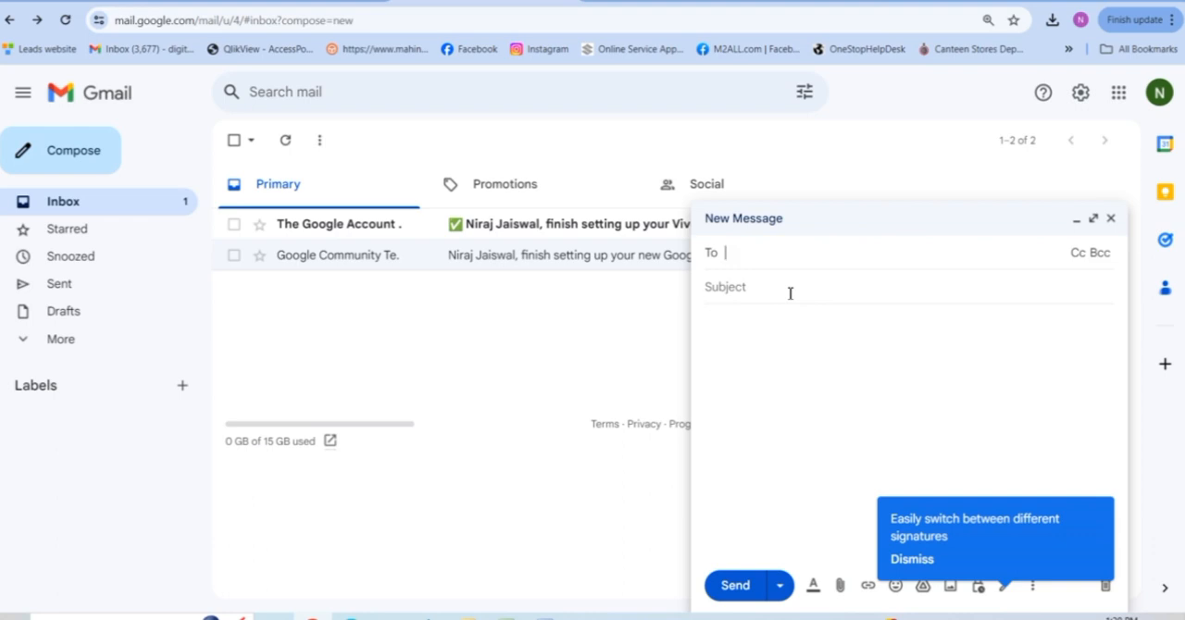
left_click(789, 294)
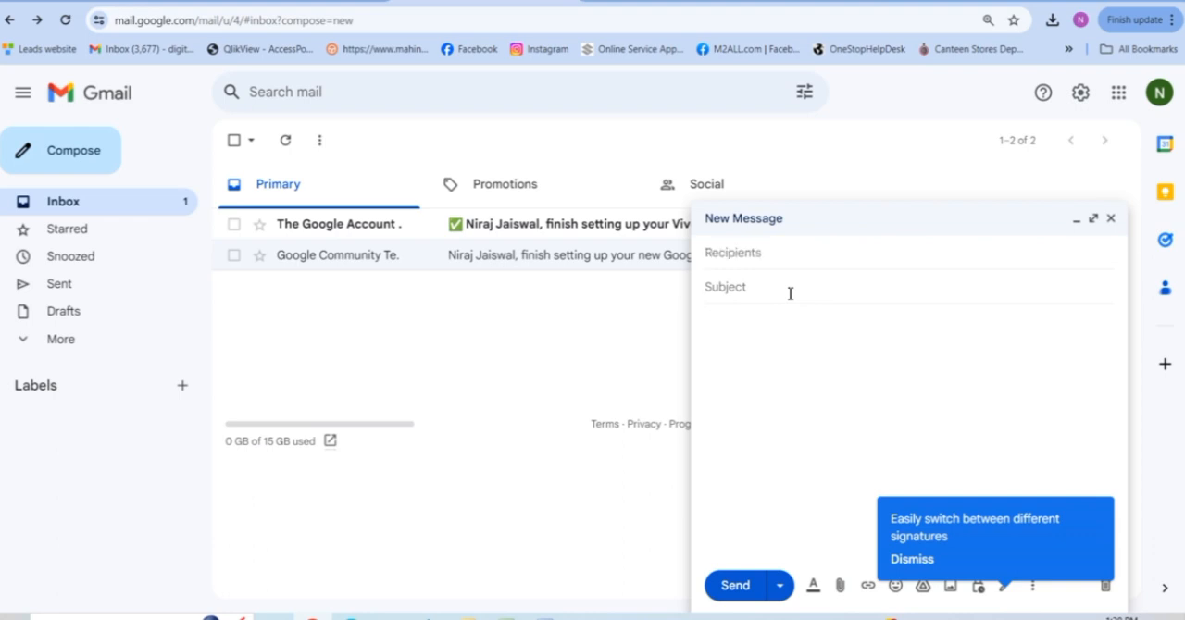
type("Greetings")
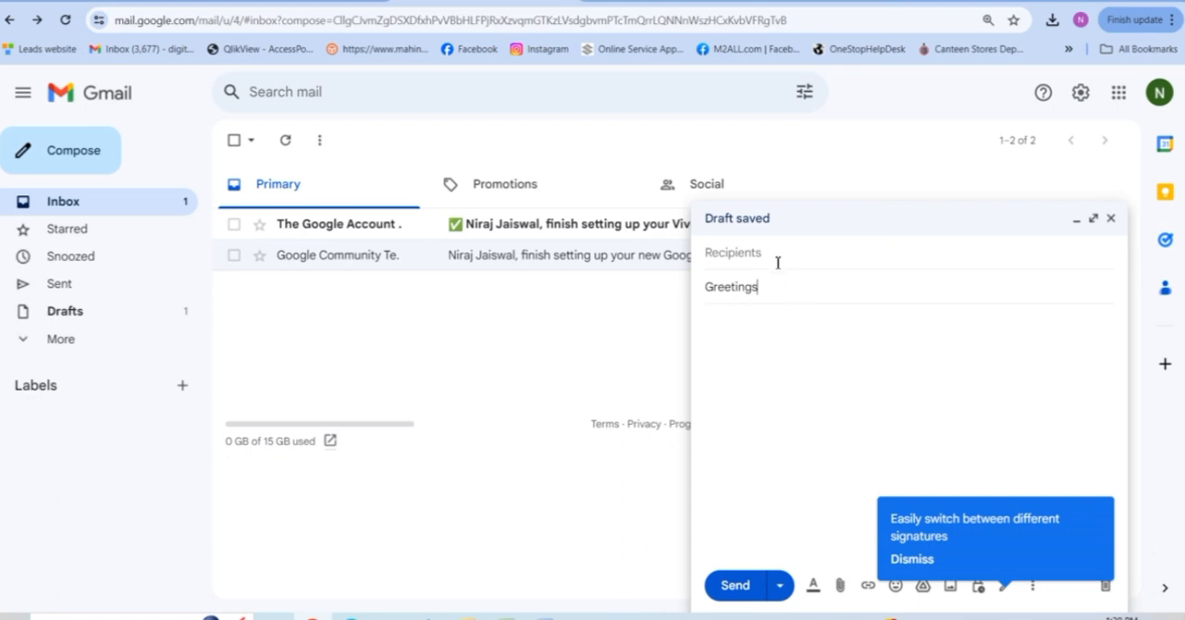
Enter the recipient's e-mail address in the To field and accept the suggested contact.
left_click(778, 255)
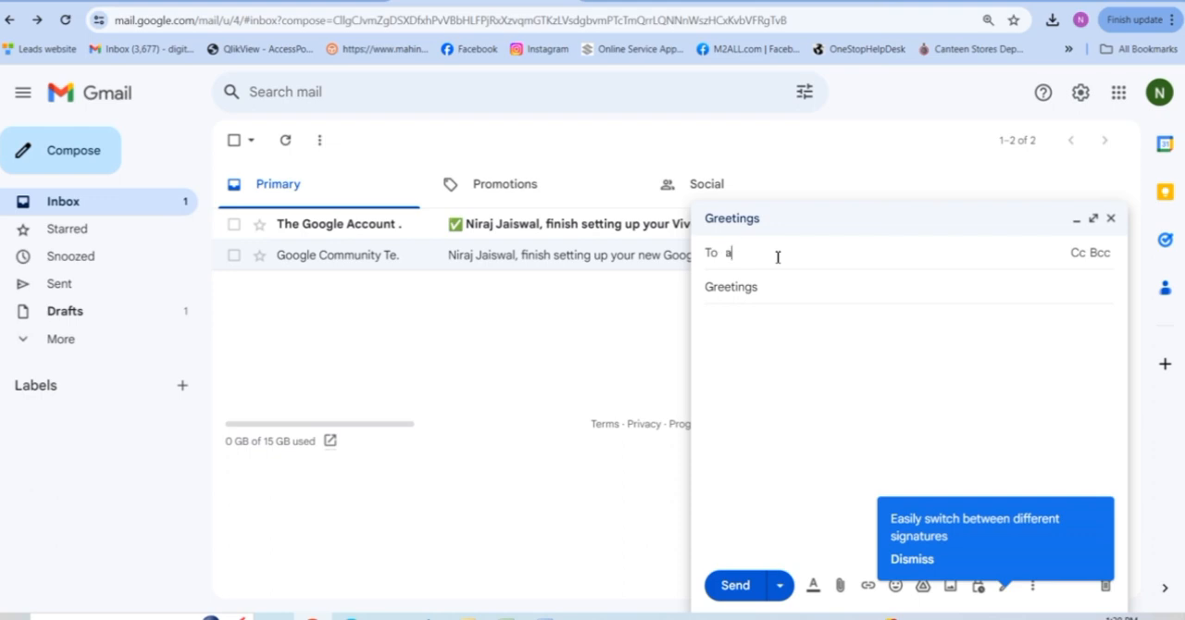
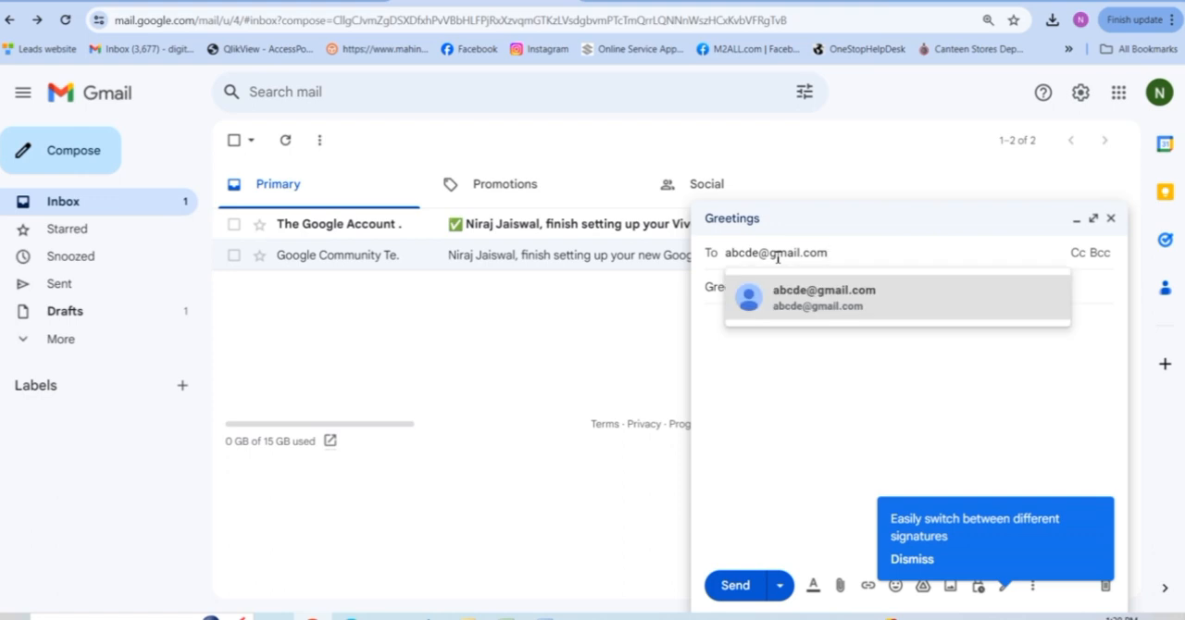
left_click(801, 298)
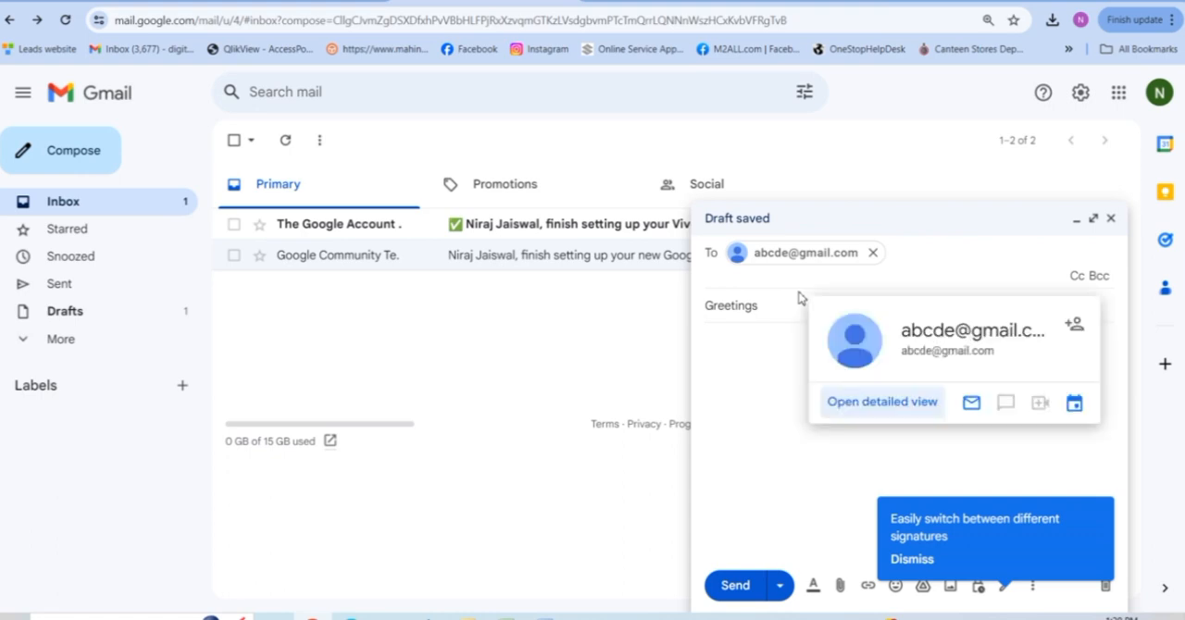
Write "Hello" in the message body.
left_click(743, 351)
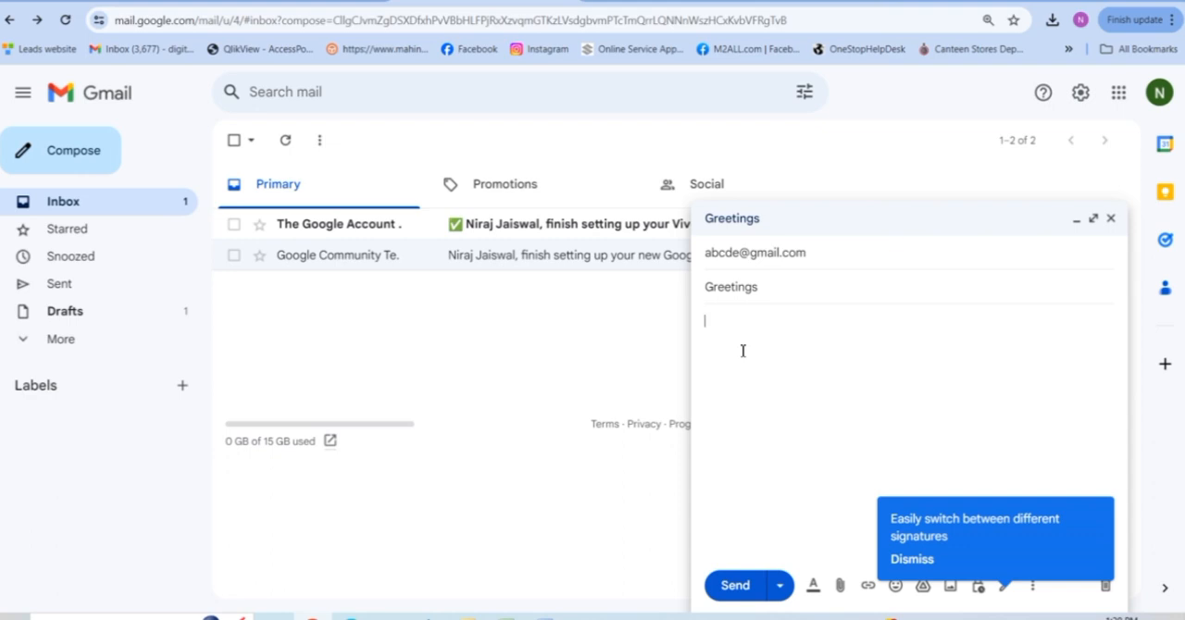
type("Hello")
Reveal the Cc and Bcc recipient fields, look at each one and return to the message body.
left_click(961, 263)
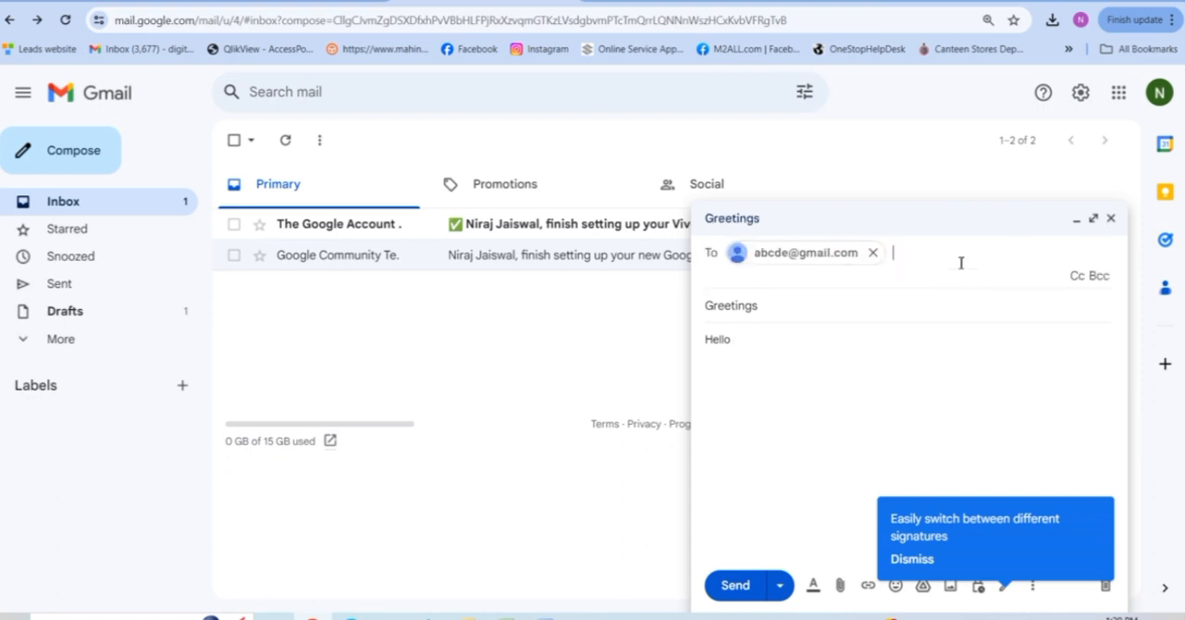
left_click(1077, 278)
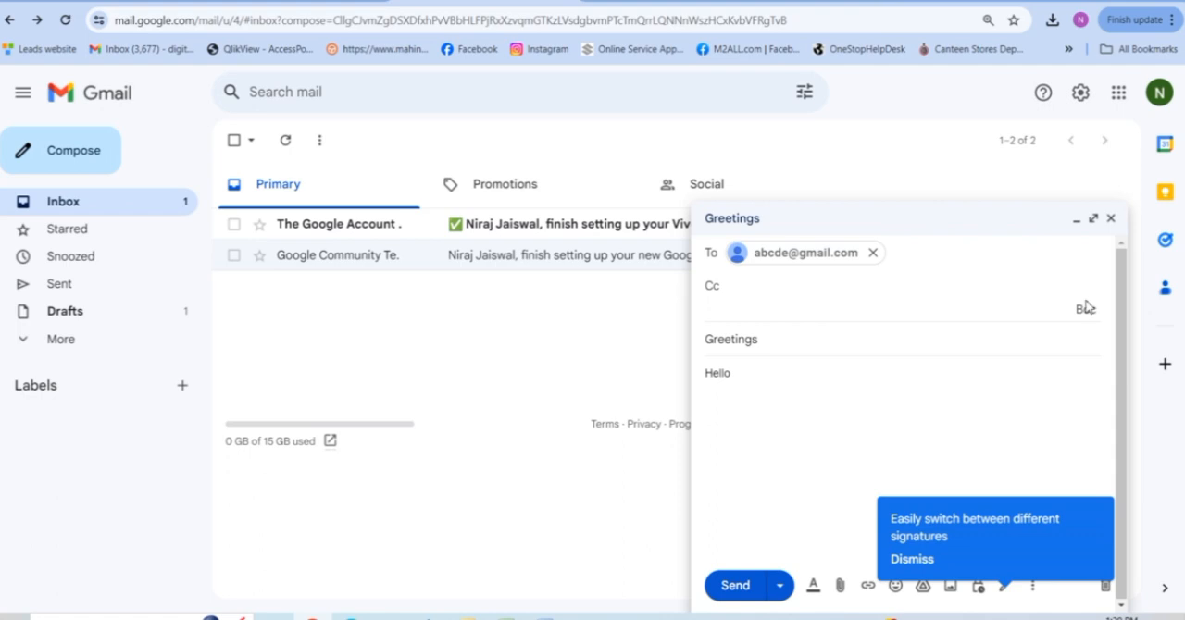
left_click(1086, 309)
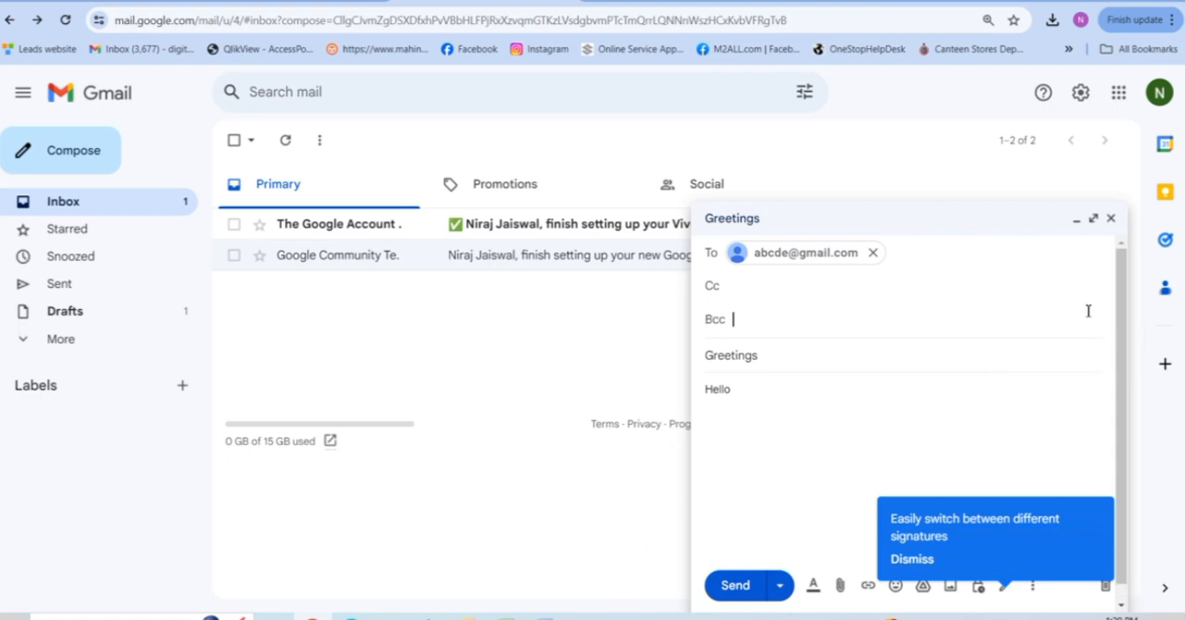
double_click(707, 283)
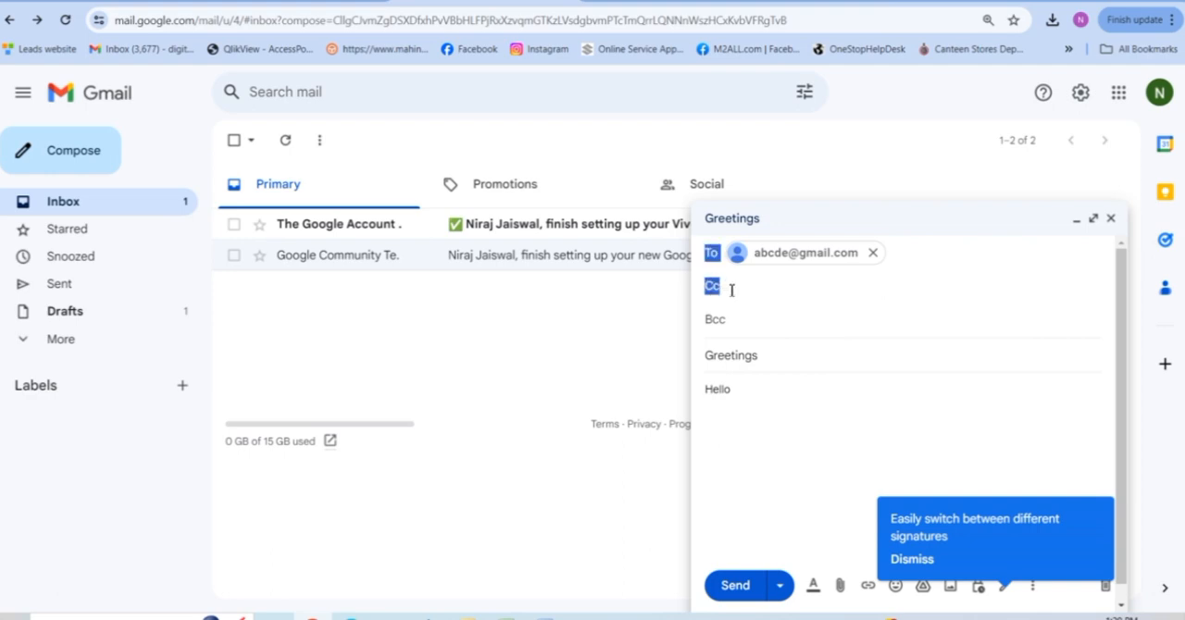
left_click(732, 289)
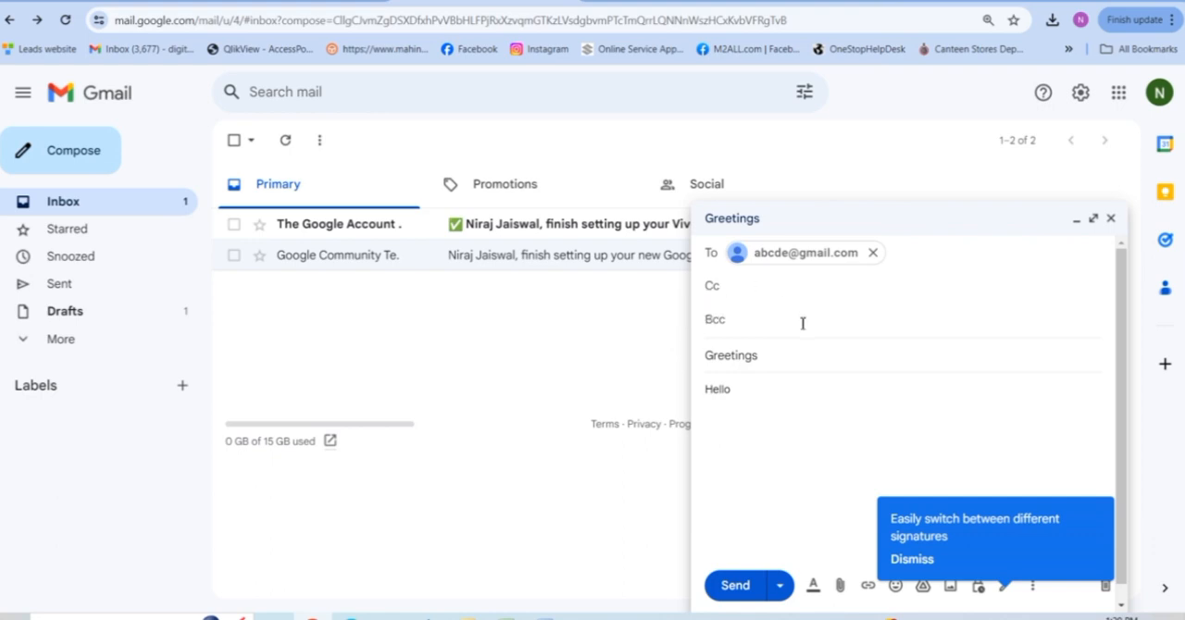
left_click(764, 323)
left_click(777, 389)
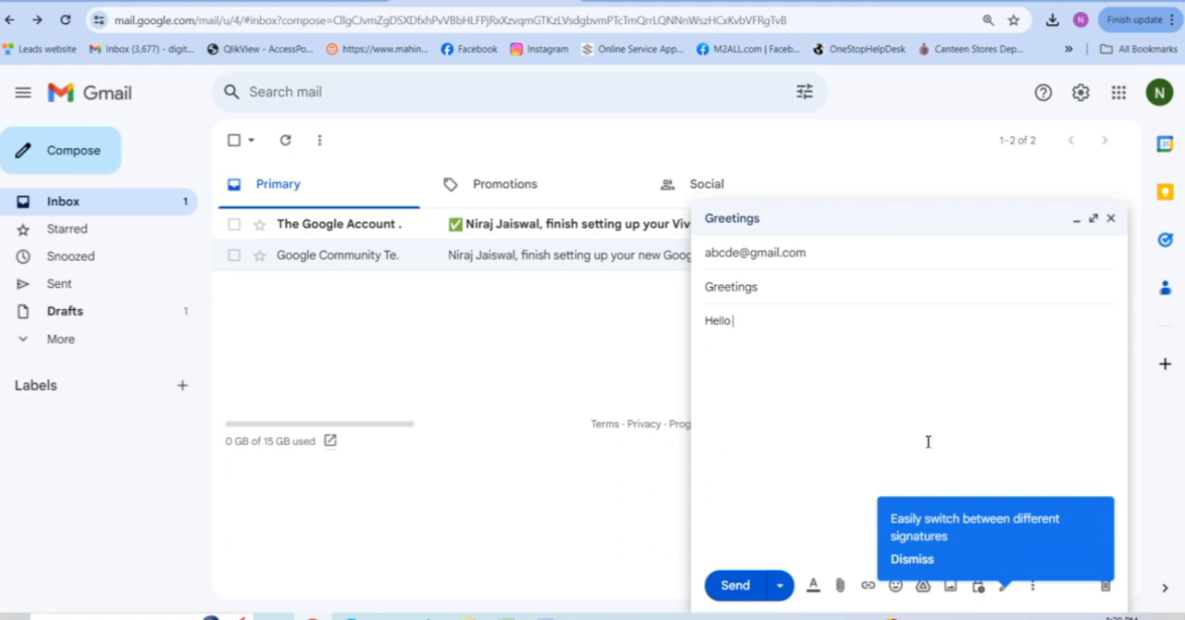
Show the message's formatting options and look over the signature, font and text size choices.
left_click(816, 589)
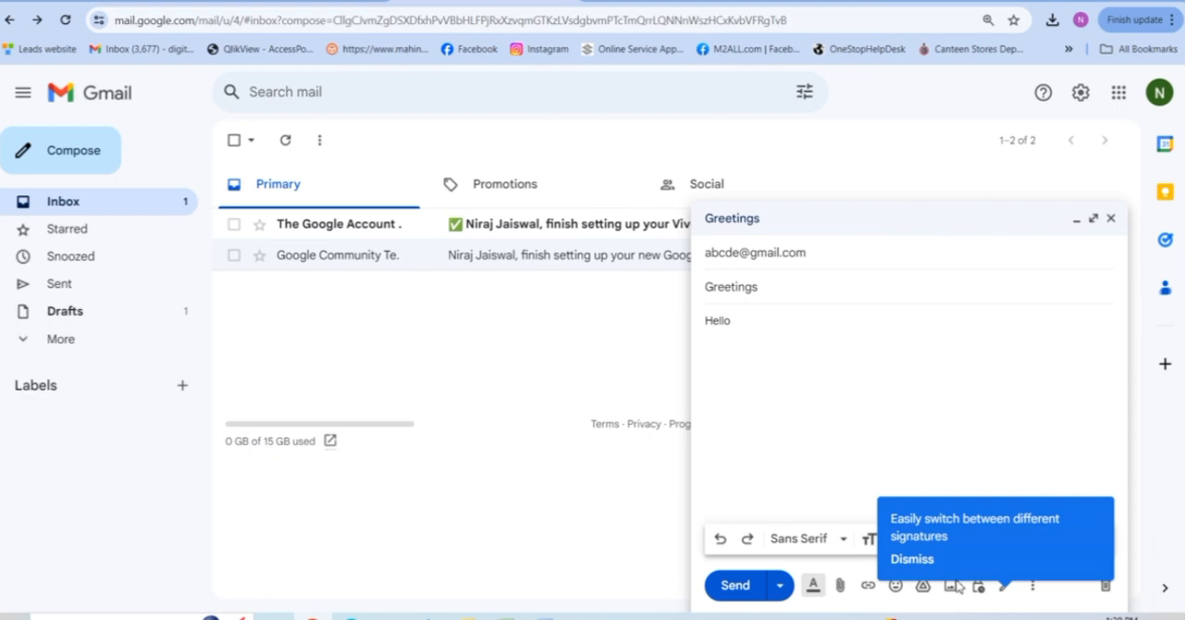
left_click(1005, 591)
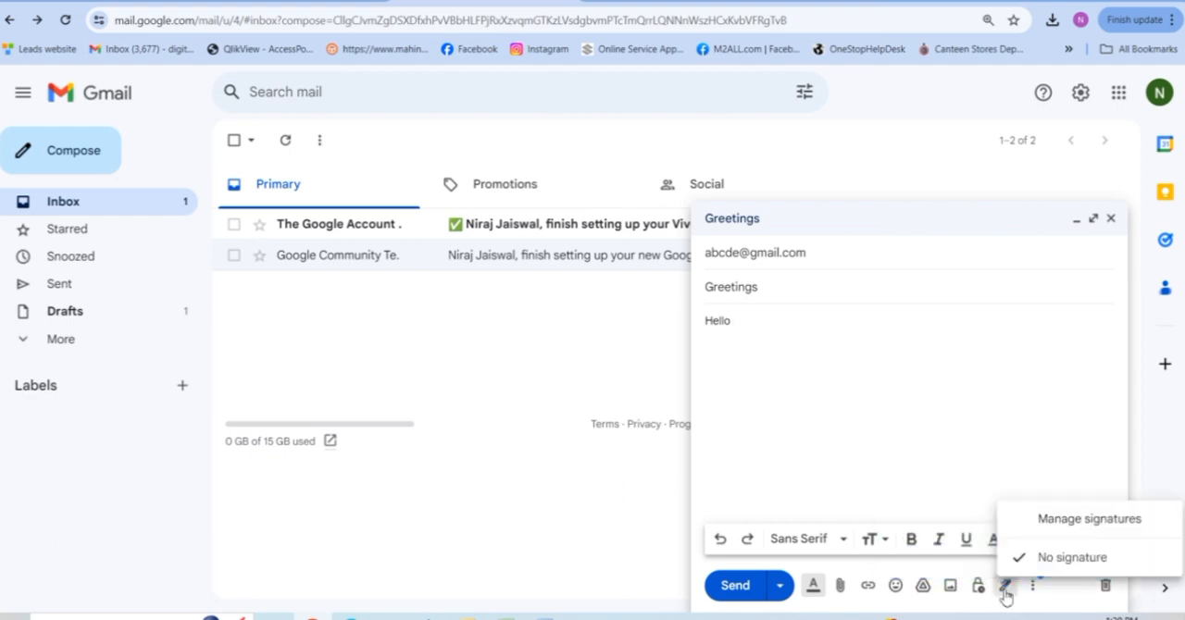
left_click(913, 433)
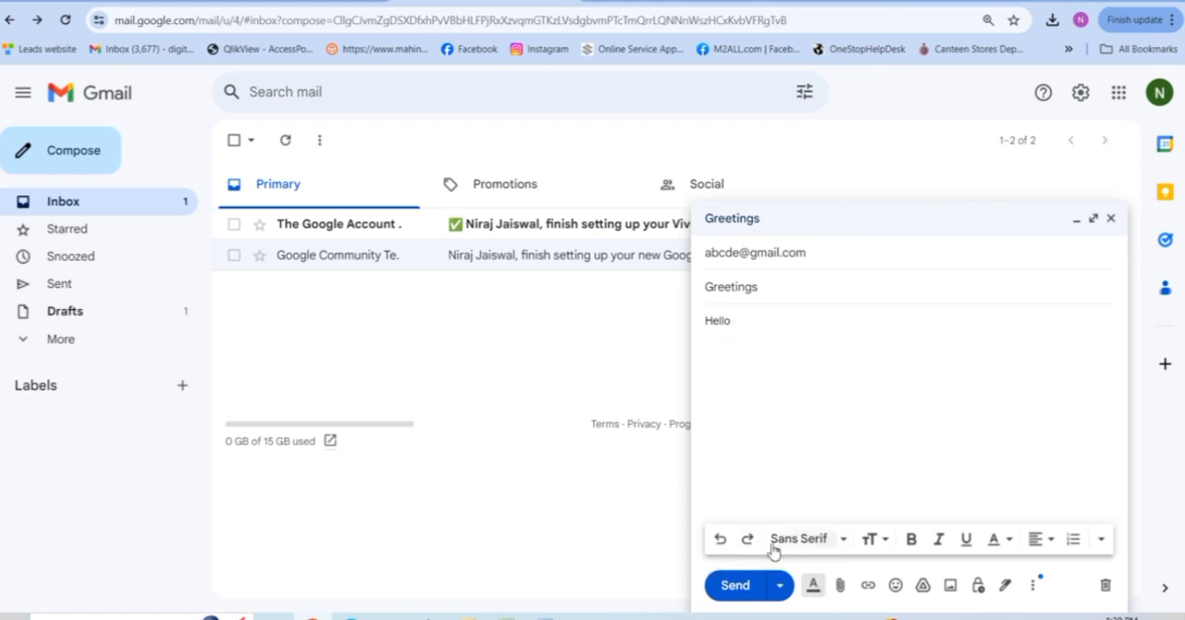
left_click(844, 548)
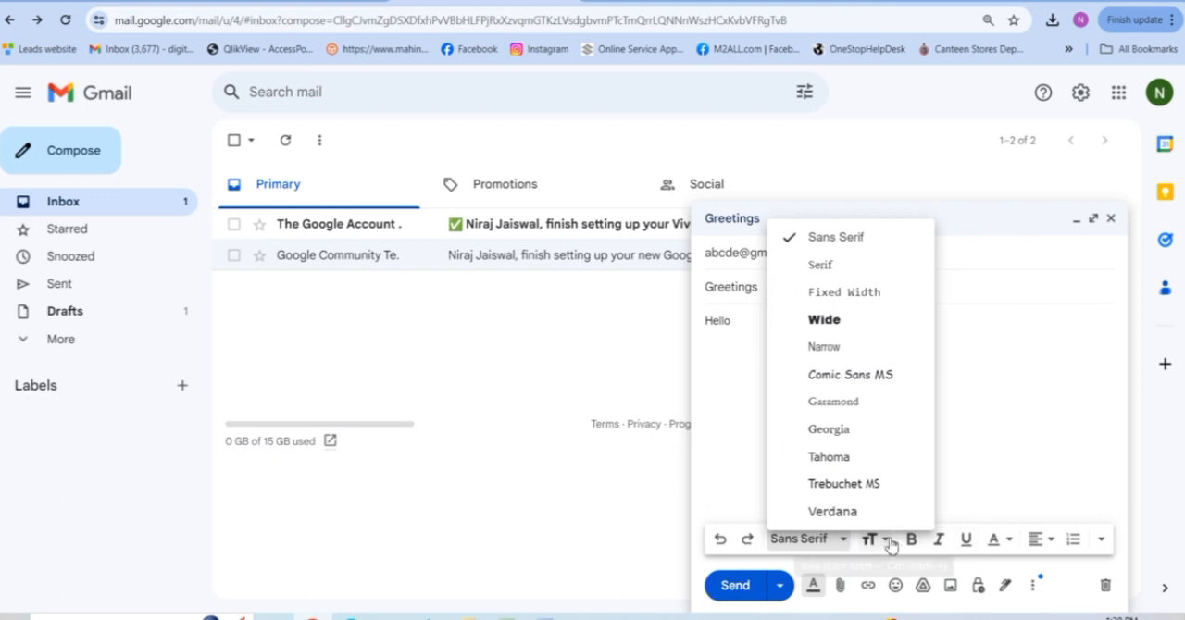
left_click(890, 544)
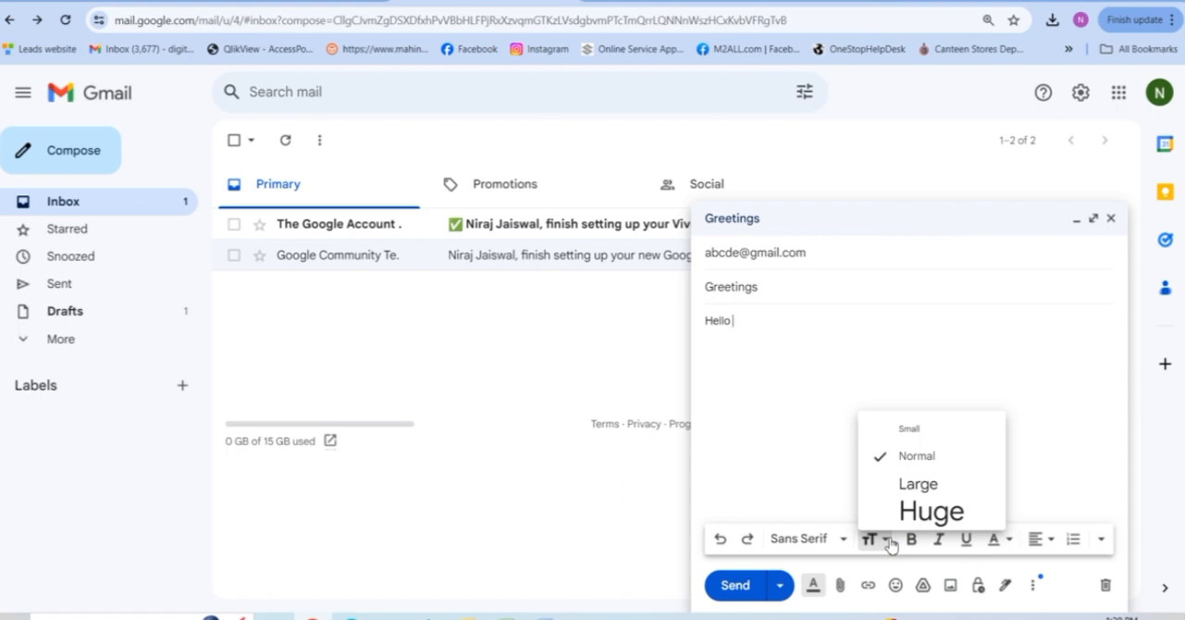
Make the word "Hello" in the message body bold.
left_click(912, 546)
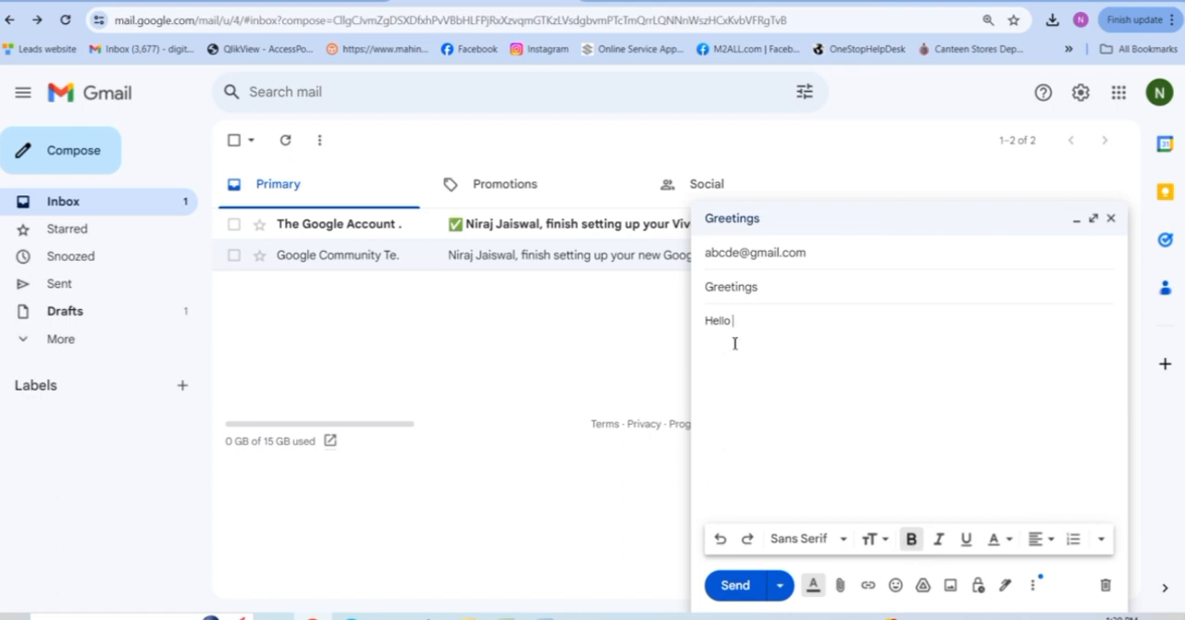
left_click_drag(741, 323, 706, 322)
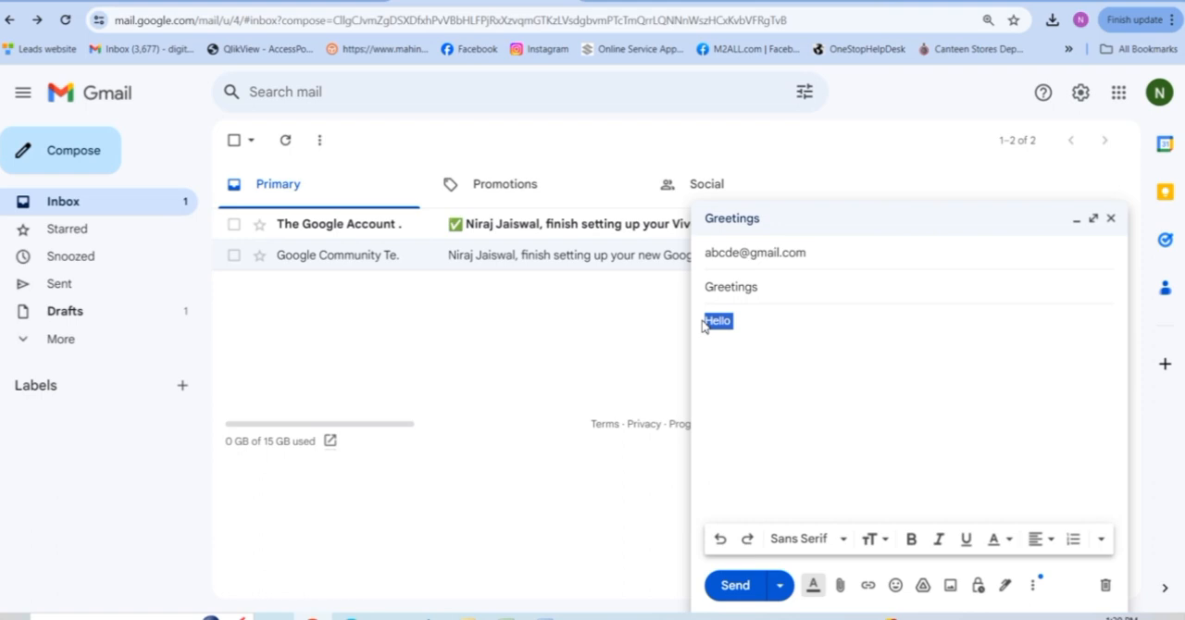
left_click(911, 540)
left_click(823, 378)
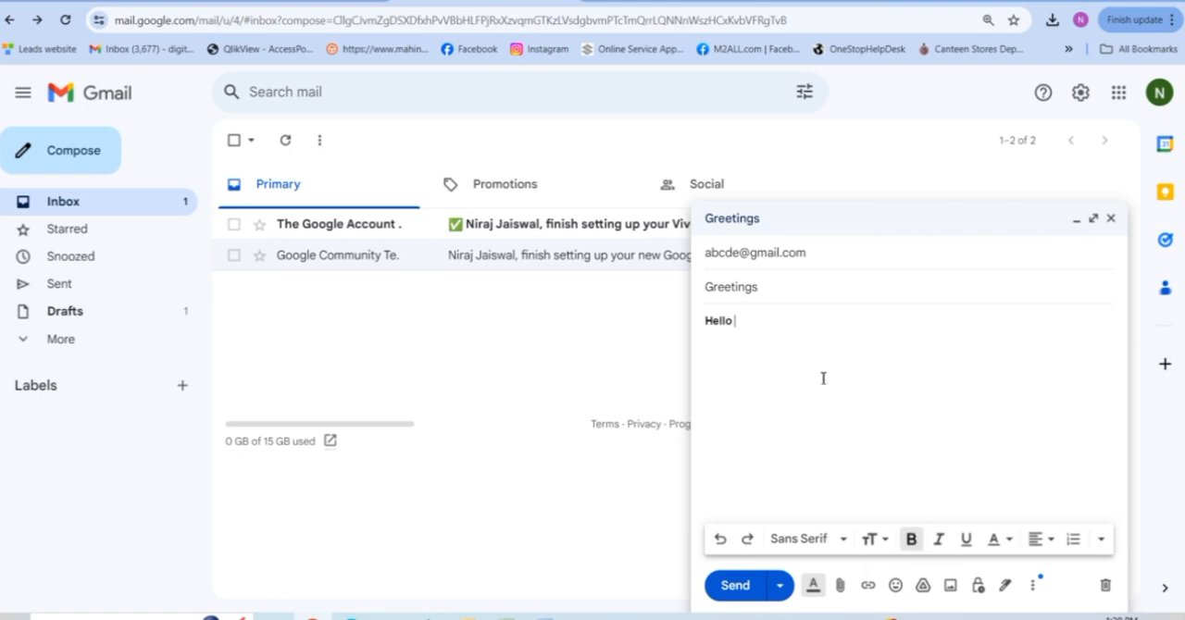
Try italic and underline formatting on the word "Hello" and switch both off again.
left_click_drag(707, 322, 751, 326)
left_click(941, 545)
left_click(940, 544)
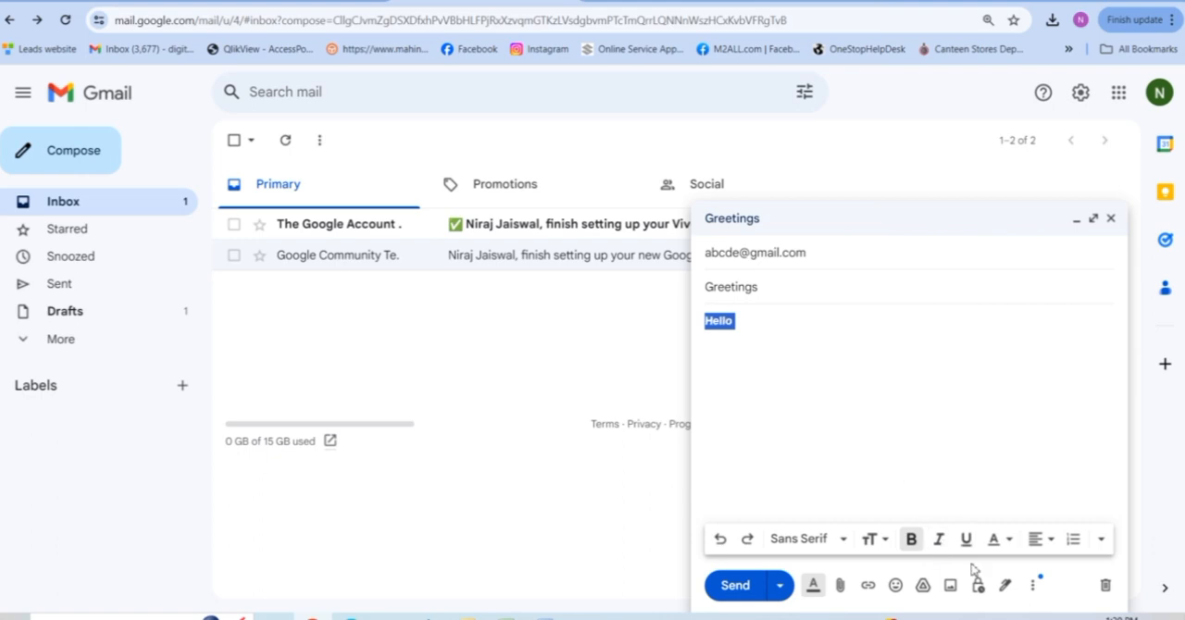
left_click(968, 550)
left_click(968, 550)
left_click(968, 550)
left_click(969, 549)
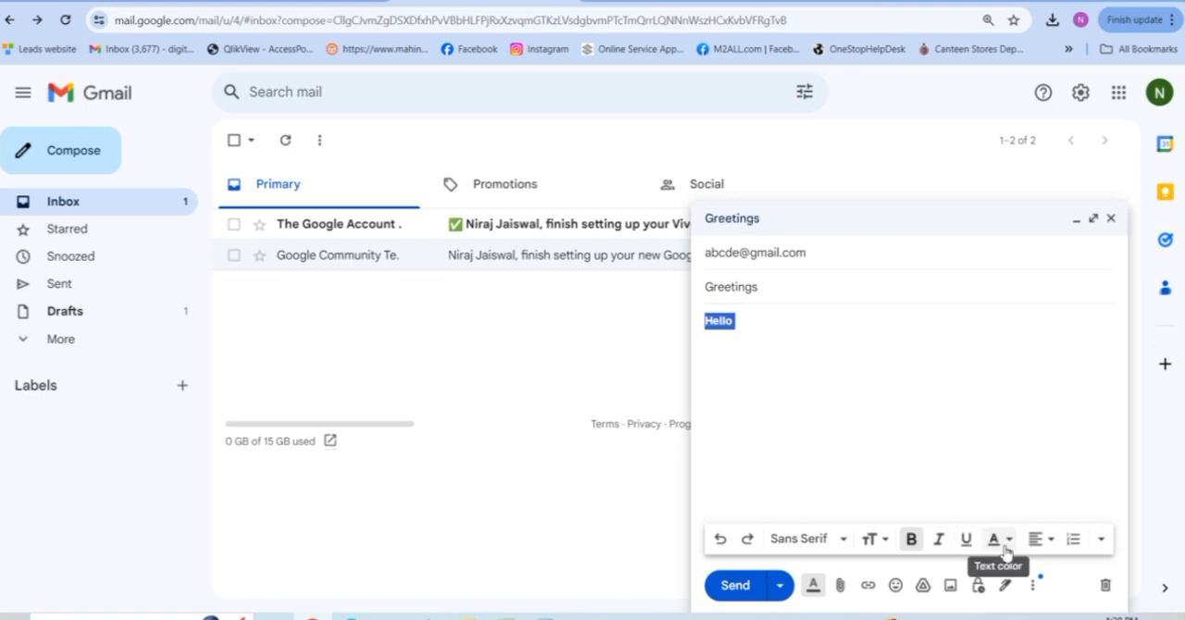
Give the word "Hello" a red background color and replace it with bright green.
left_click(1009, 543)
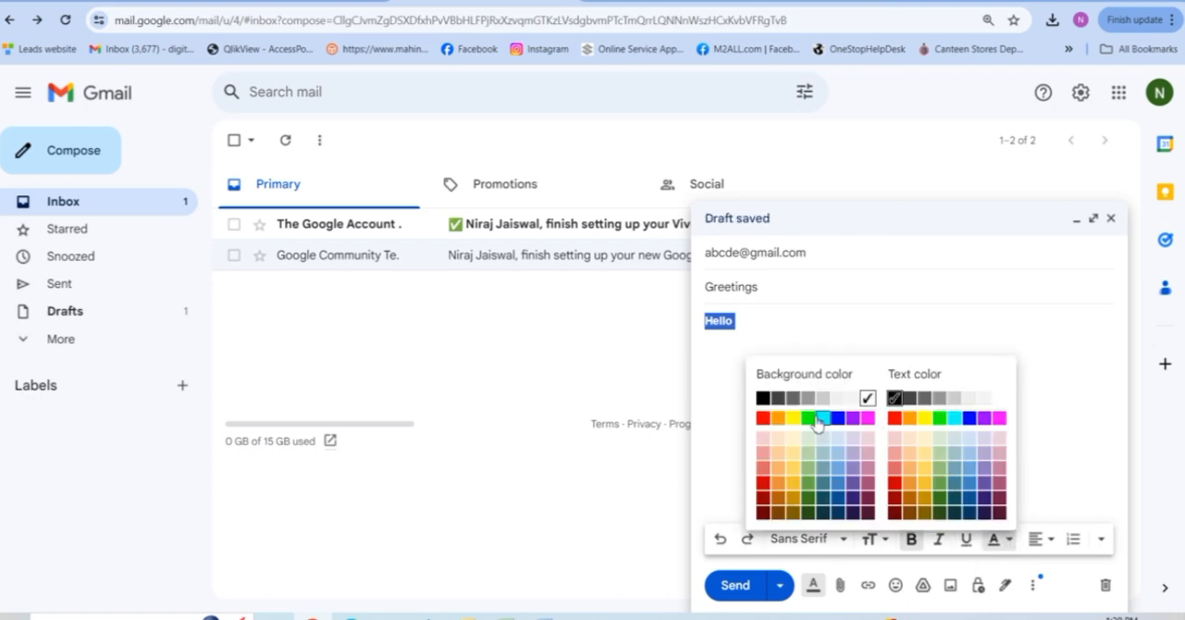
left_click(763, 419)
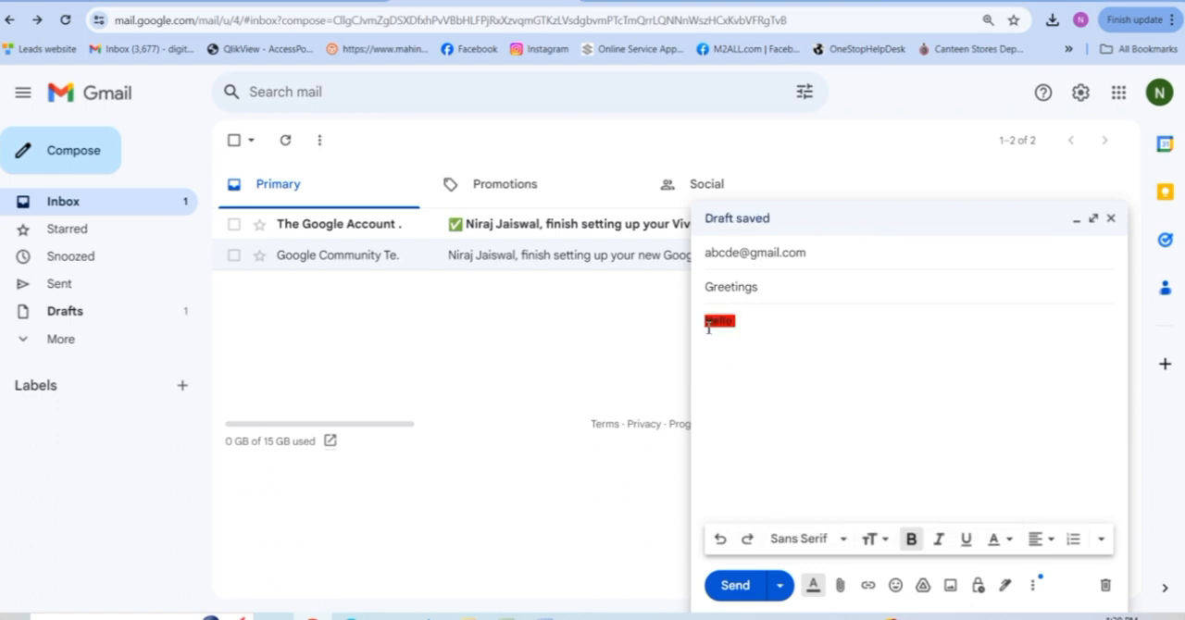
left_click_drag(708, 321, 743, 321)
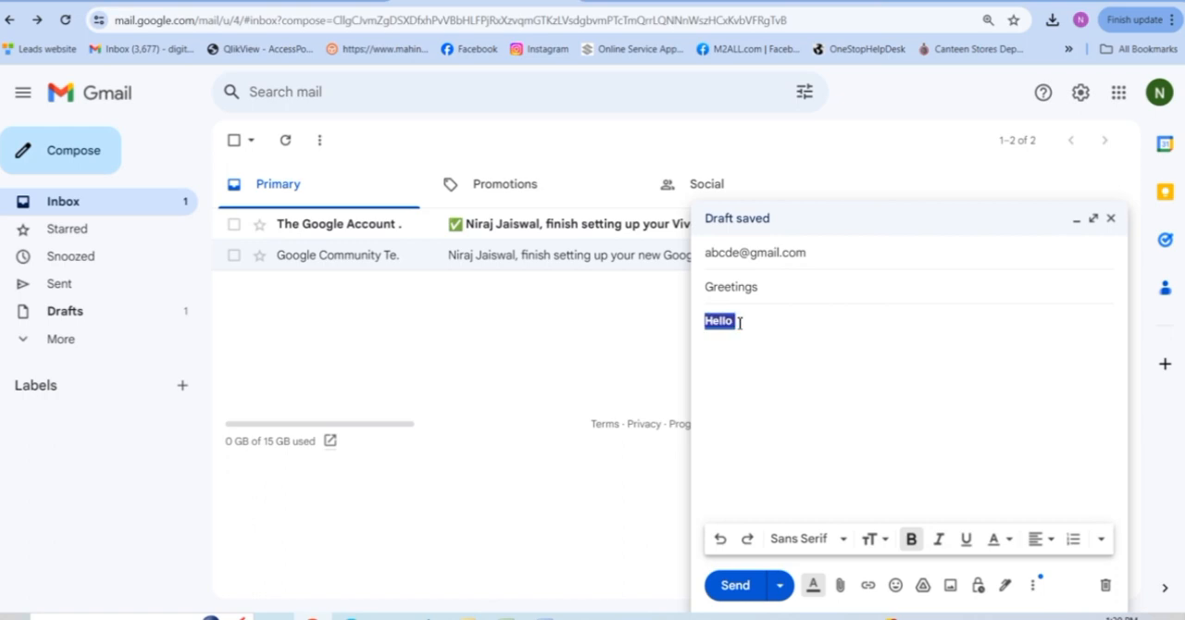
left_click(1008, 540)
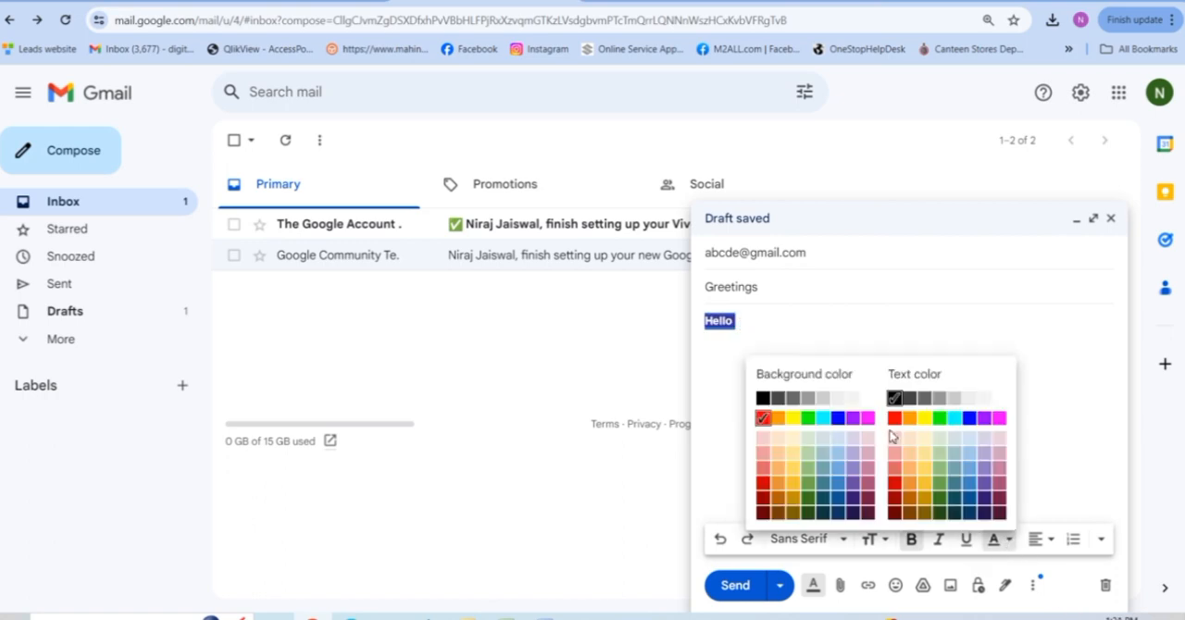
left_click(808, 419)
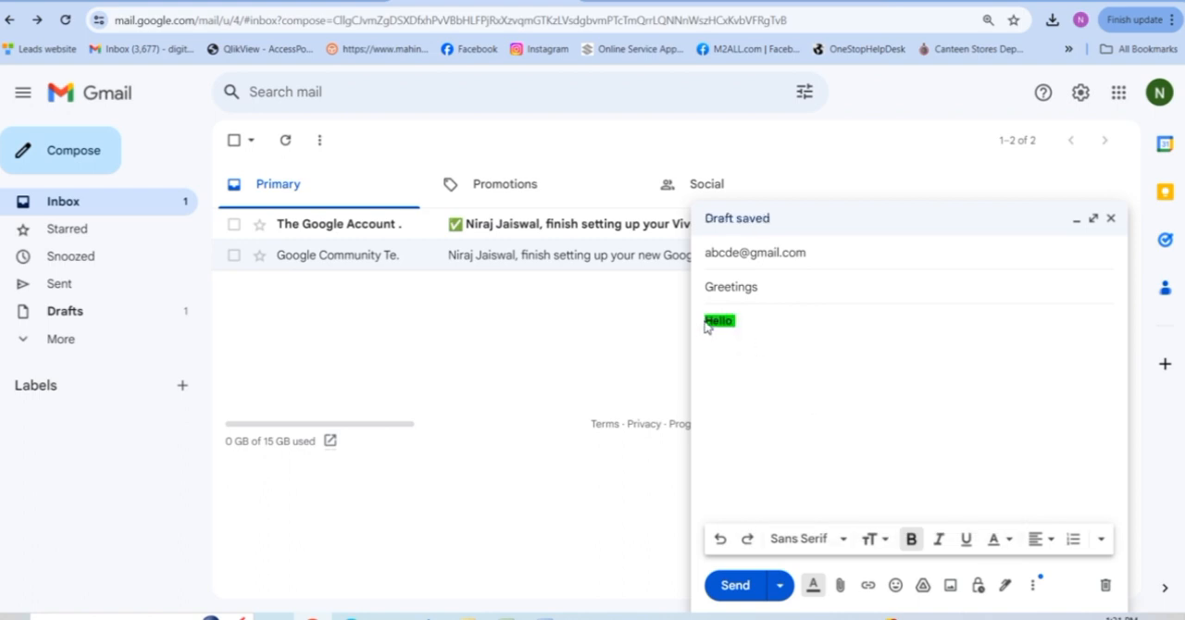
Change the text color of the word "Hello" in the message body to red.
left_click_drag(705, 321, 751, 325)
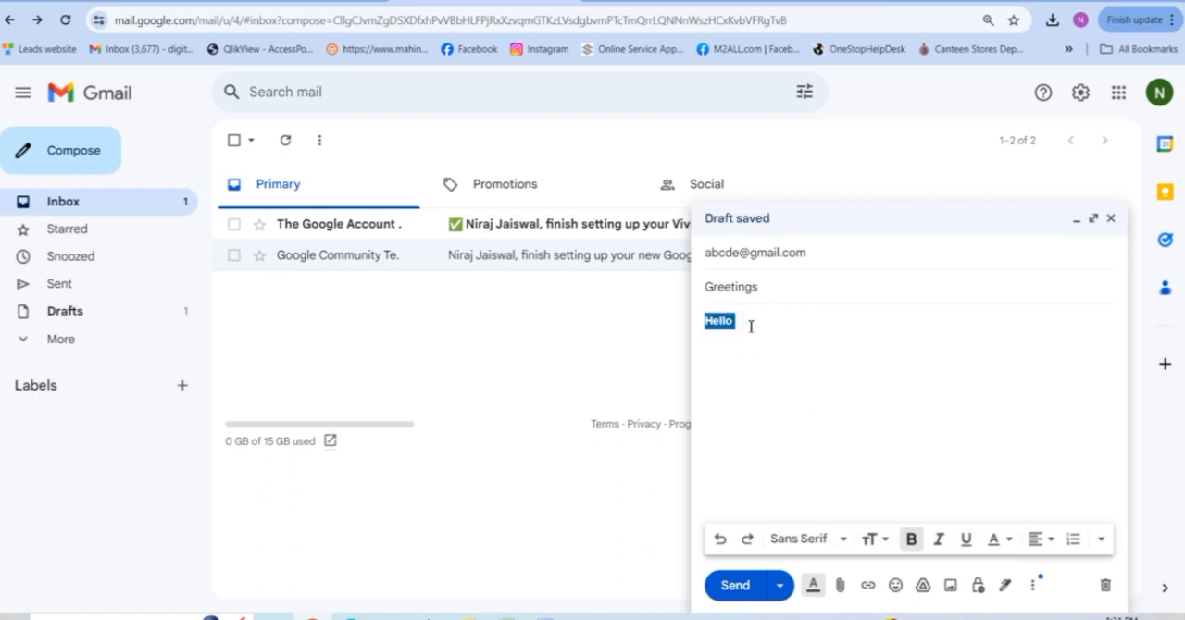
left_click(1010, 541)
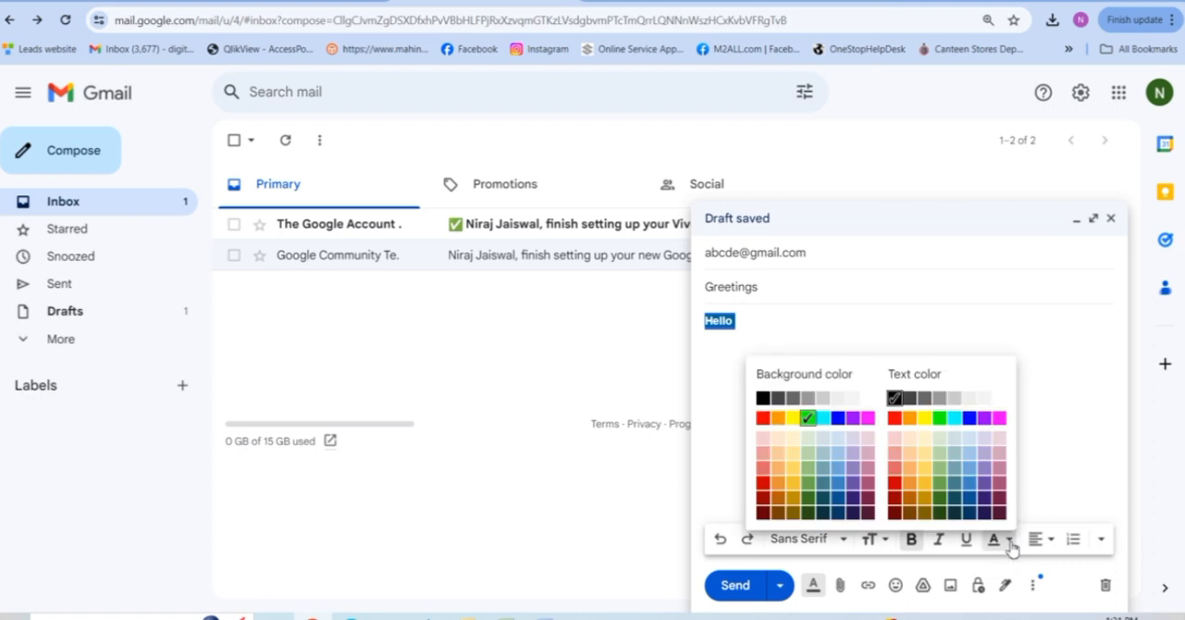
left_click(894, 419)
left_click(796, 339)
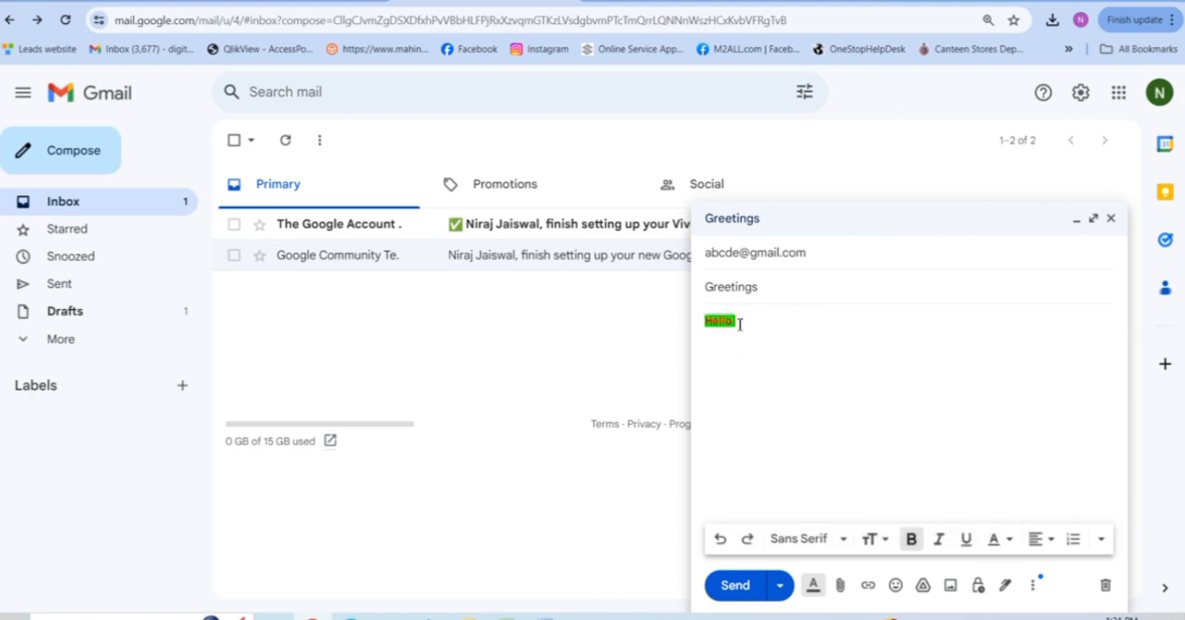
Look over the message's text alignment choices and its additional formatting options.
left_click(1051, 540)
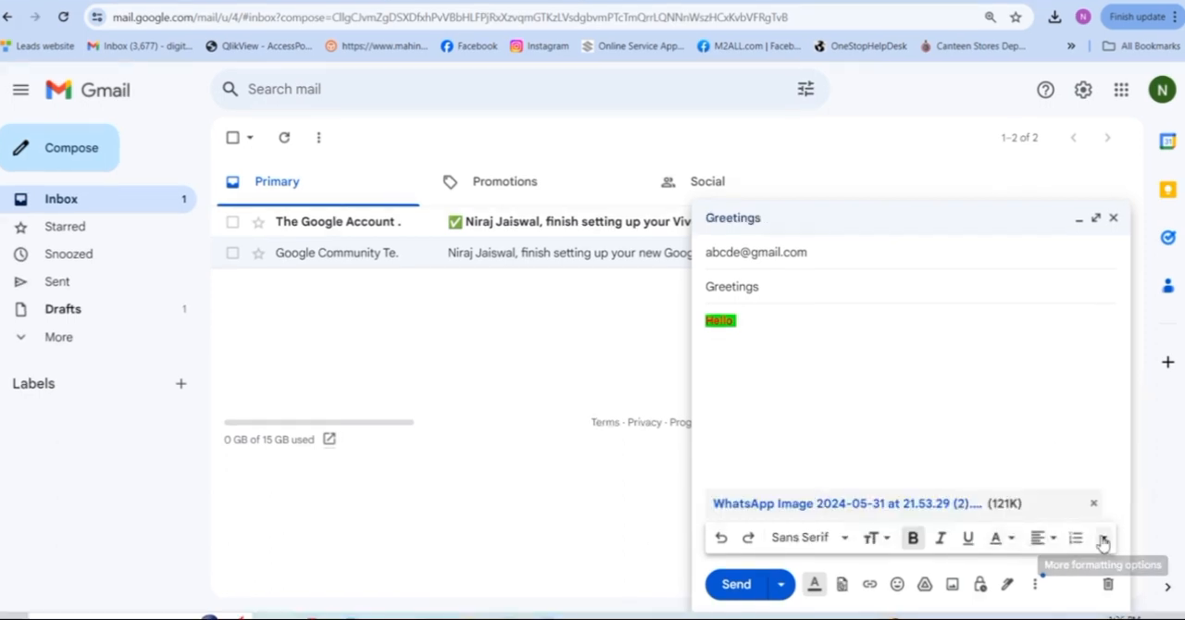
left_click(1102, 542)
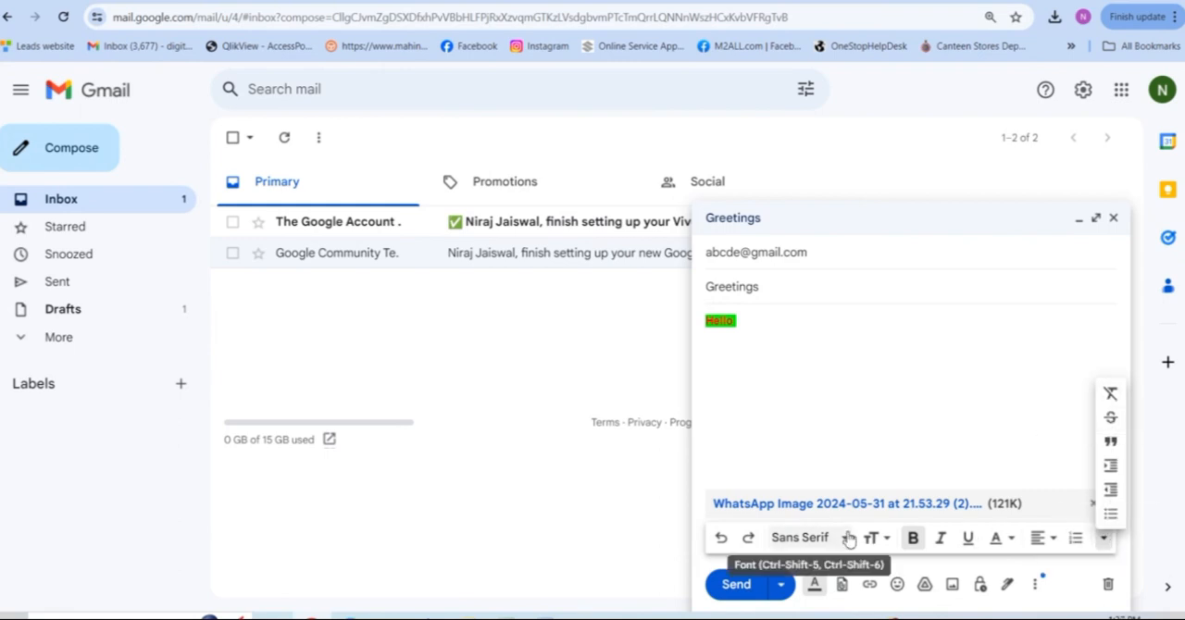
left_click(857, 416)
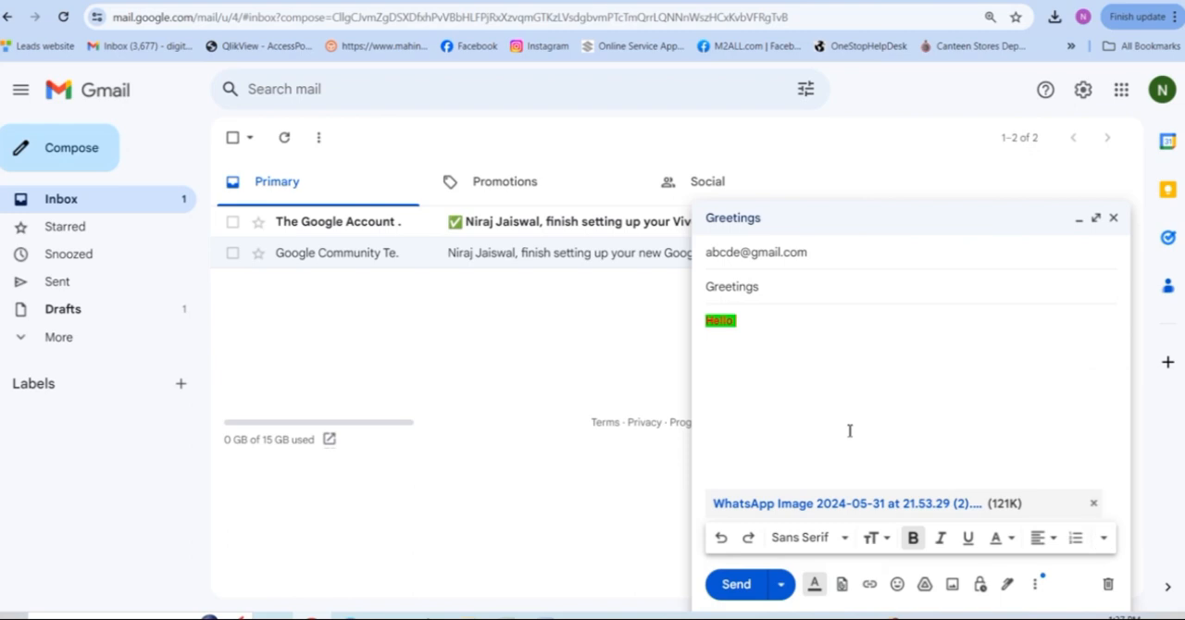
Attach the file "WhatsApp Image 2024-05-31 at 21.53.28" from the Downloads folder to the message.
left_click(842, 585)
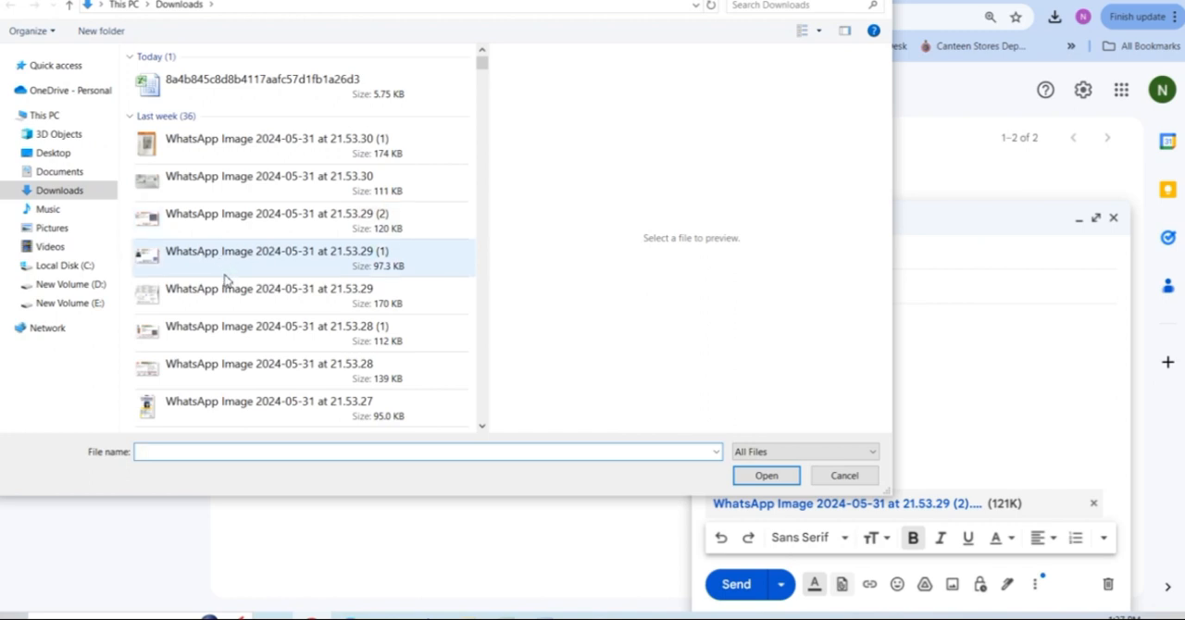
left_click(236, 368)
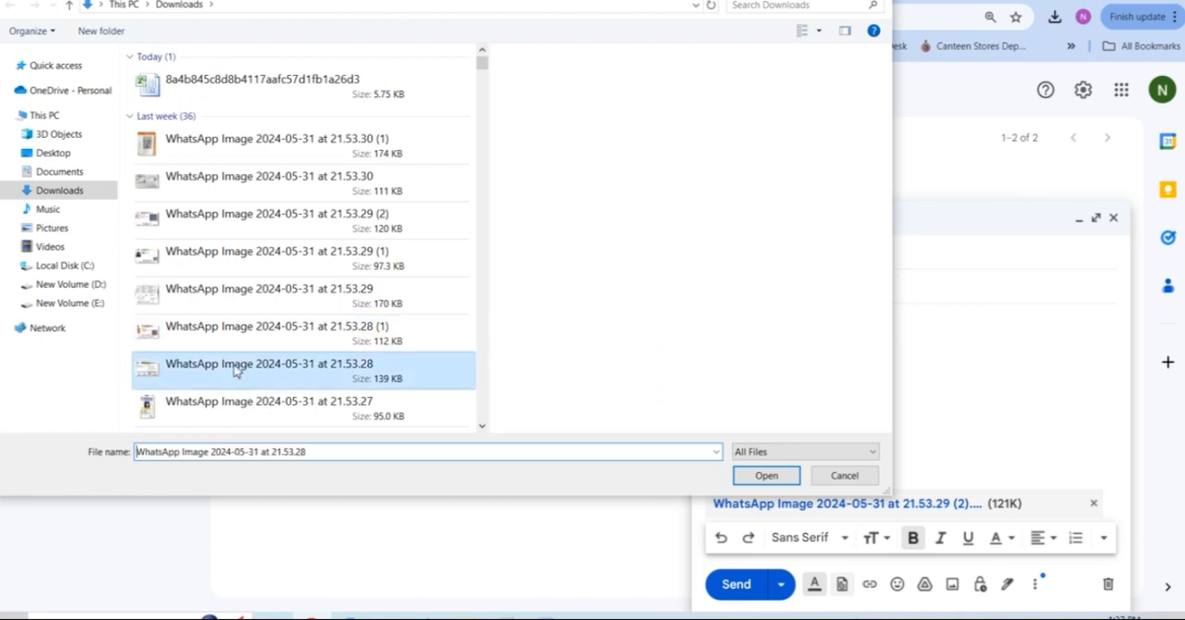
left_click(764, 476)
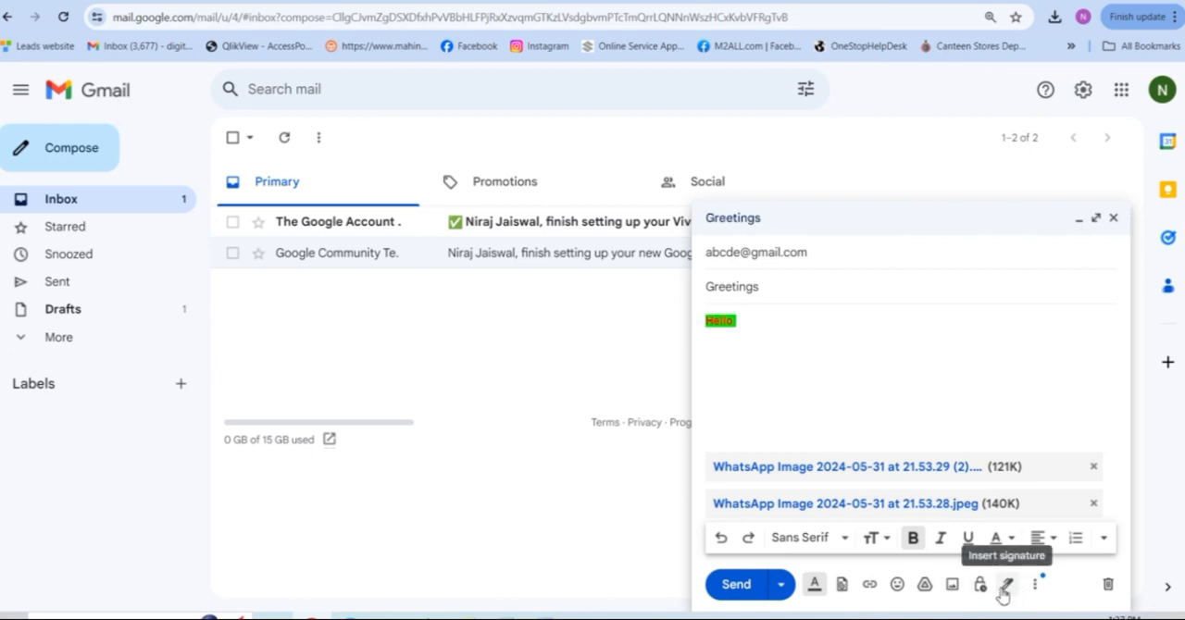
Look over the message's extra options, such as label, plain text mode, print and spelling check.
left_click(1035, 584)
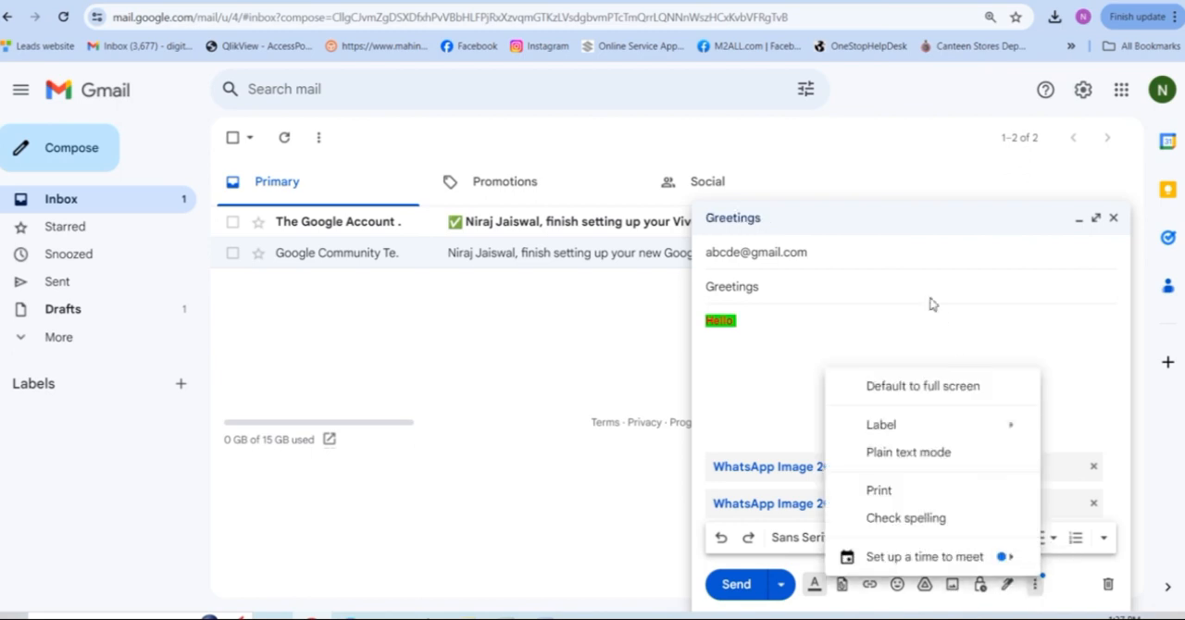
left_click(796, 351)
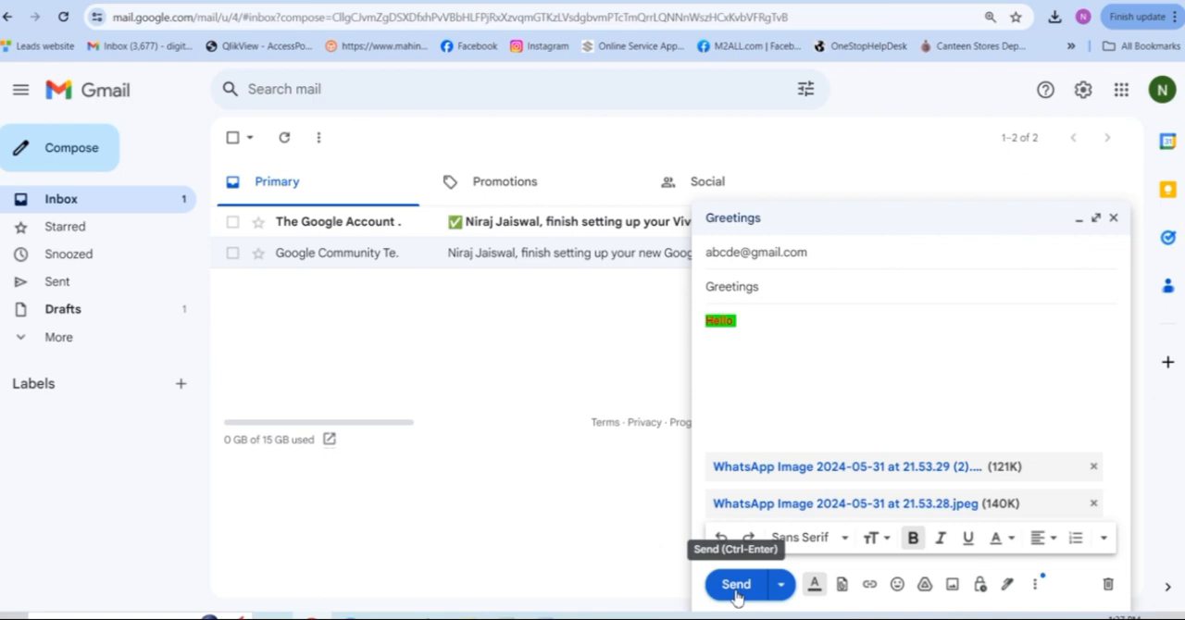
Try scheduling the message with a custom send date, sampling several June days and choosing Jun 3, 2024.
left_click(781, 585)
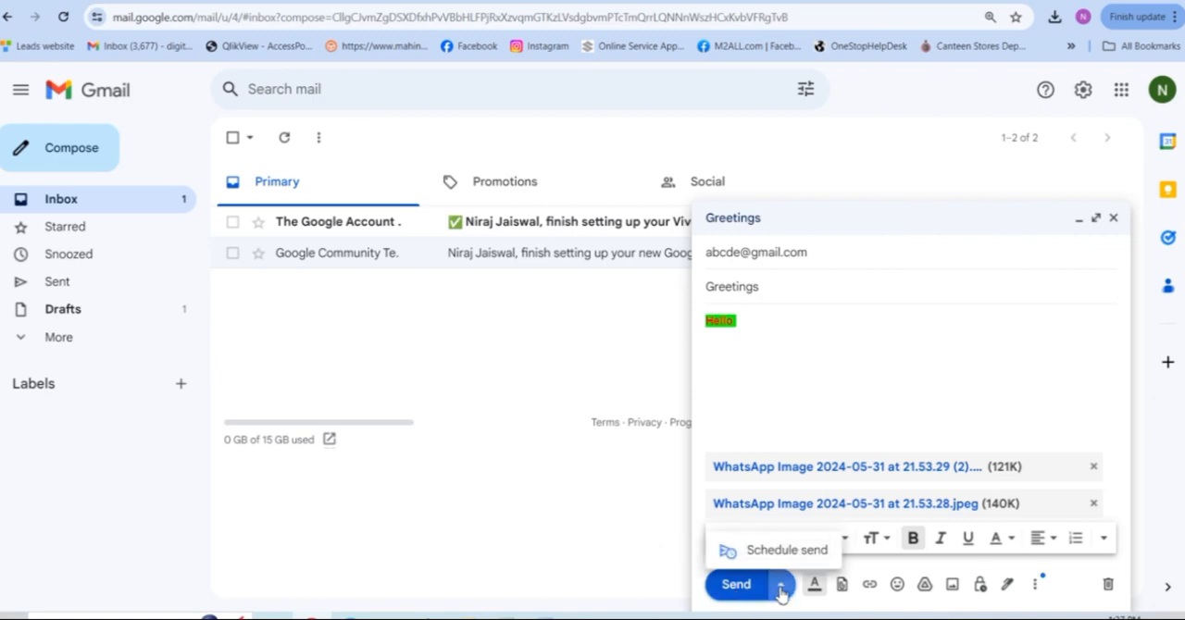
left_click(769, 555)
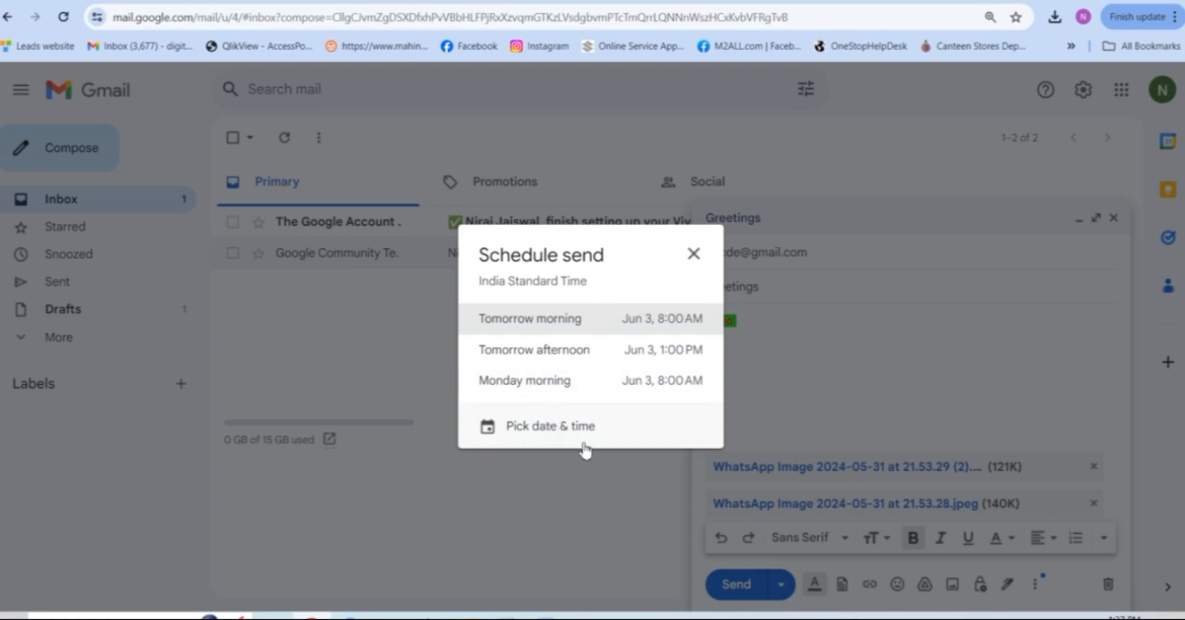
left_click(552, 426)
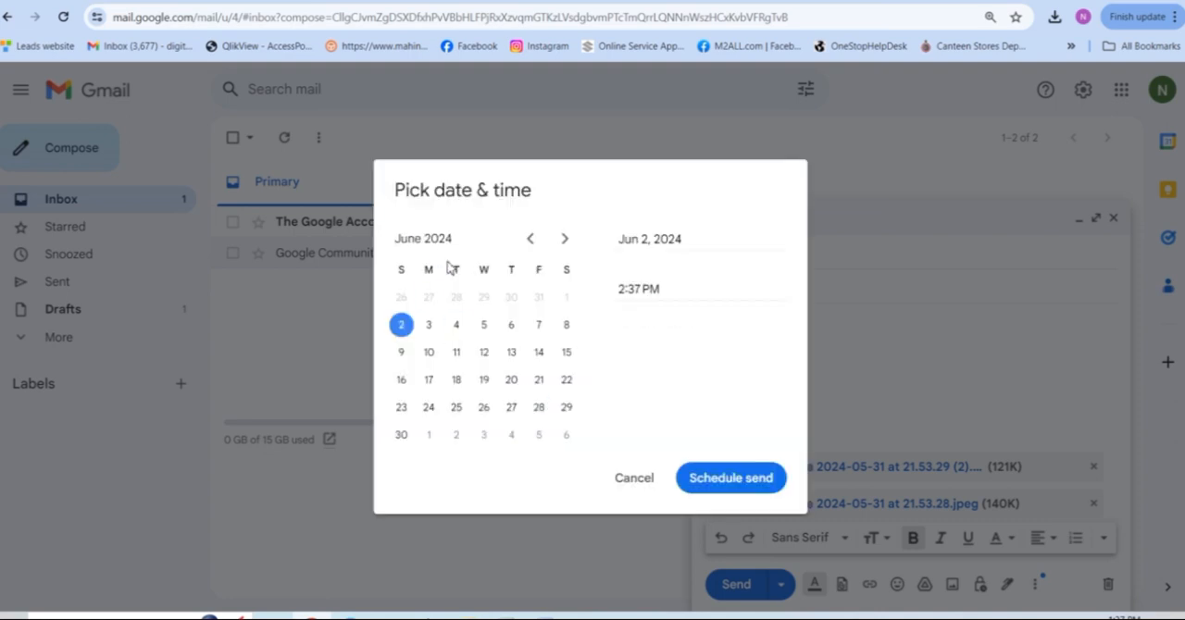
left_click(483, 325)
left_click(455, 325)
left_click(456, 352)
left_click(429, 353)
left_click(401, 353)
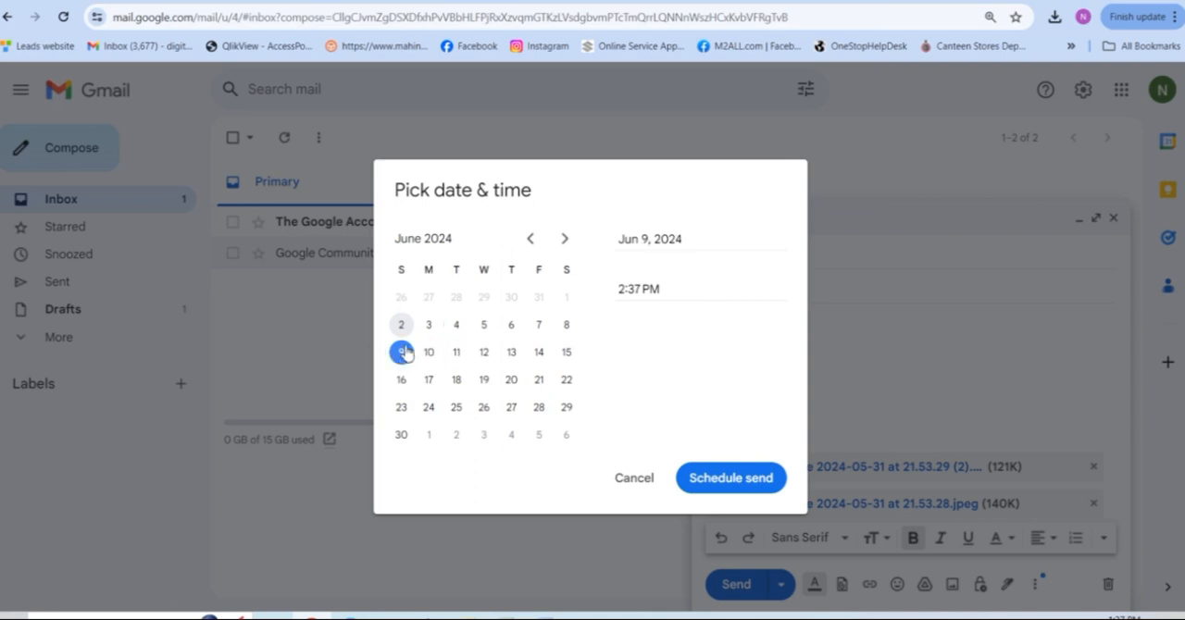
left_click(429, 326)
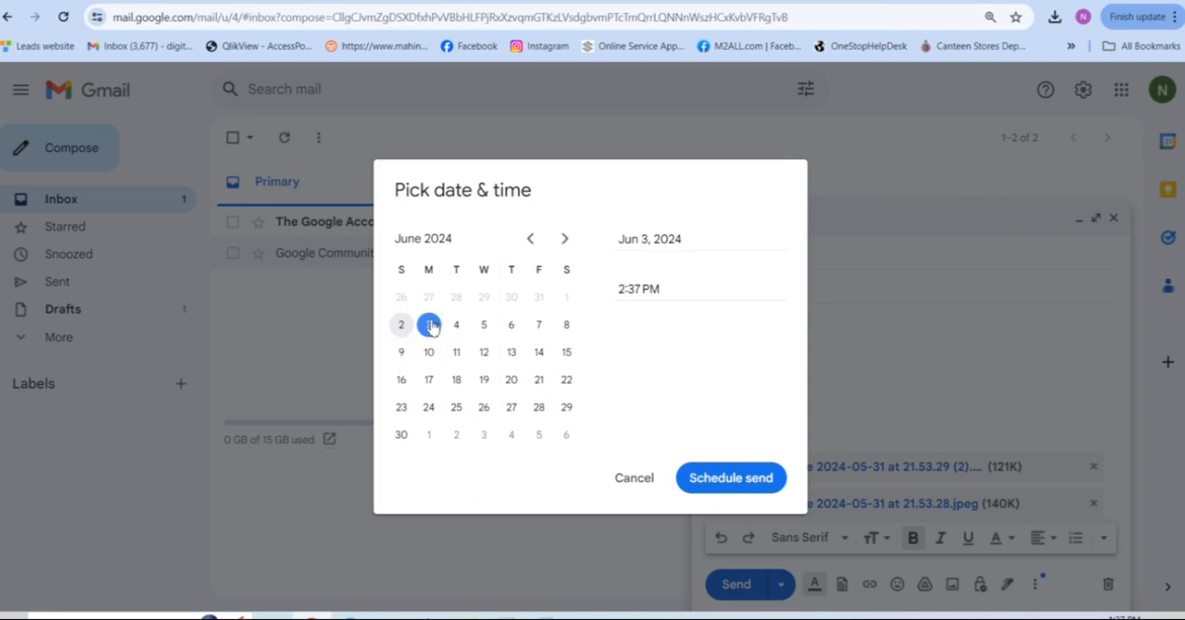
Try a scheduled send time of 4:40 PM and cancel the scheduling.
left_click(635, 288)
key("BackSpace")
key("Delete")
type("40")
key("Left")
key("Left")
key("Left")
key("BackSpace")
type("4")
left_click(635, 479)
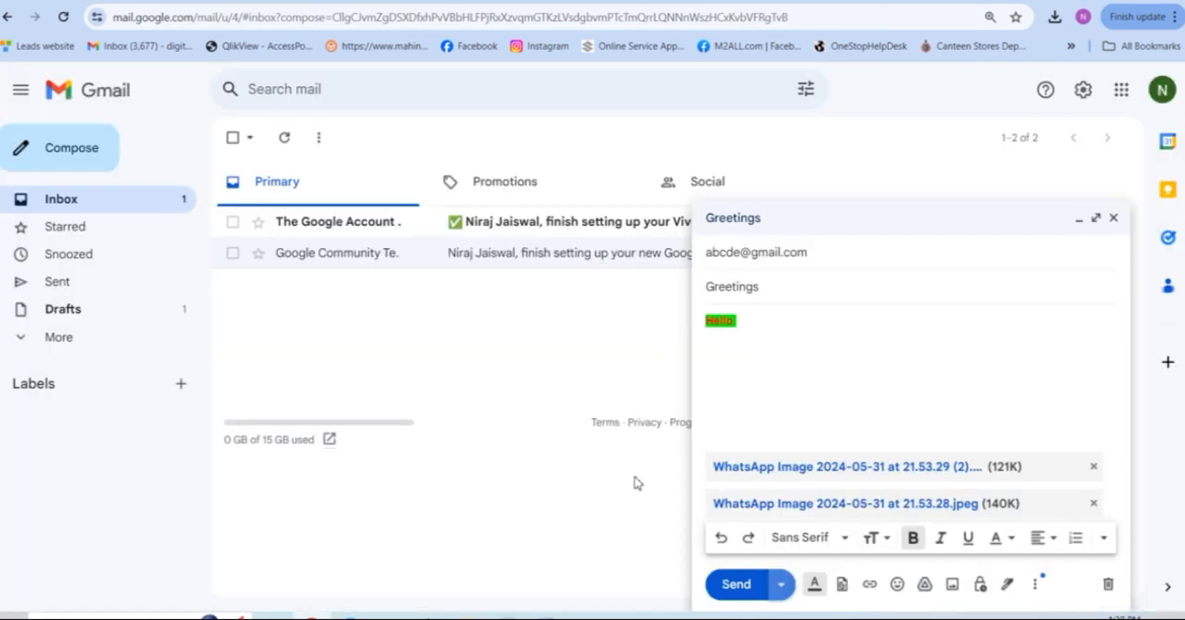
Send the "Greetings" message immediately and undo the sending.
left_click(737, 585)
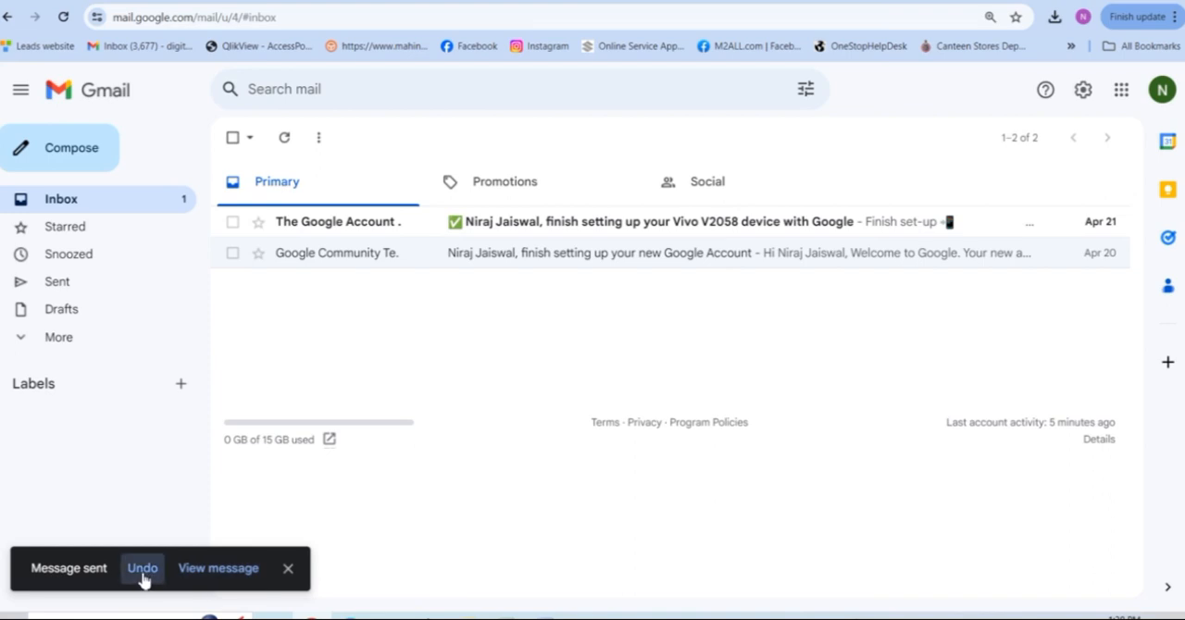
left_click(142, 570)
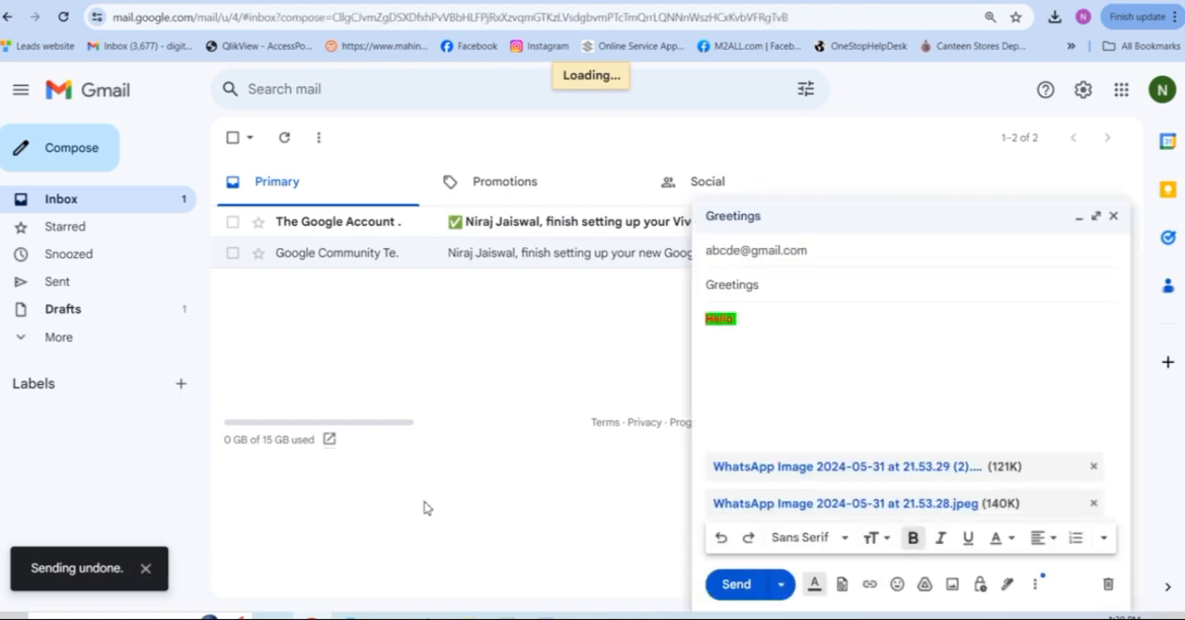
Minimize and restore the "Greetings" message window, and close it, keeping the message as a draft.
left_click(1075, 225)
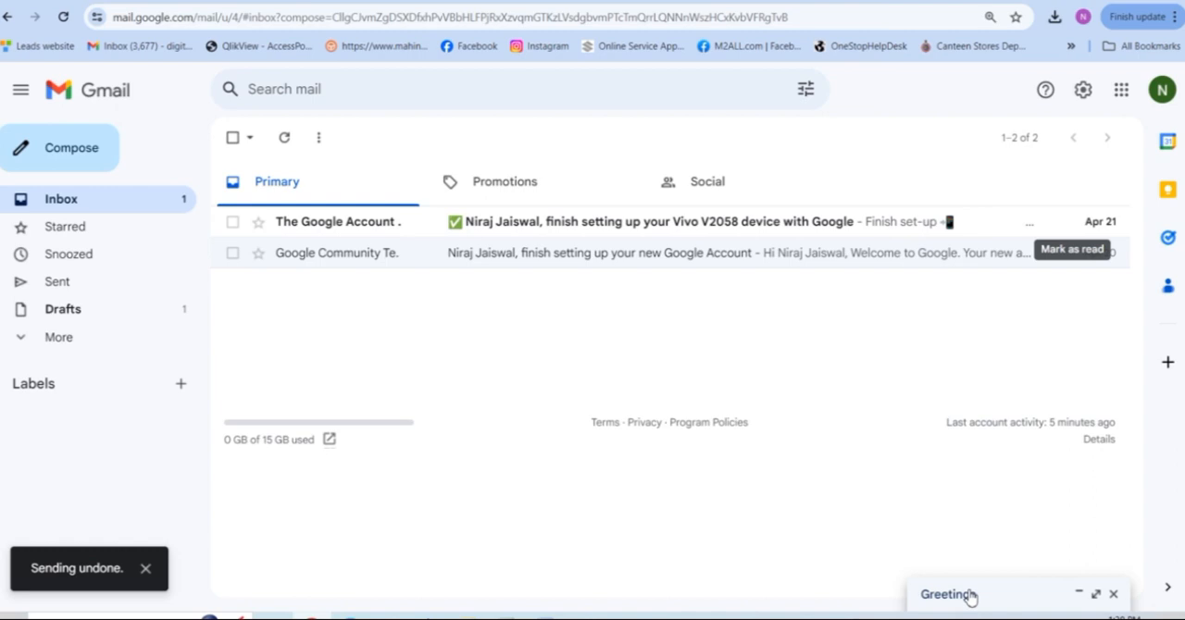
left_click(1008, 604)
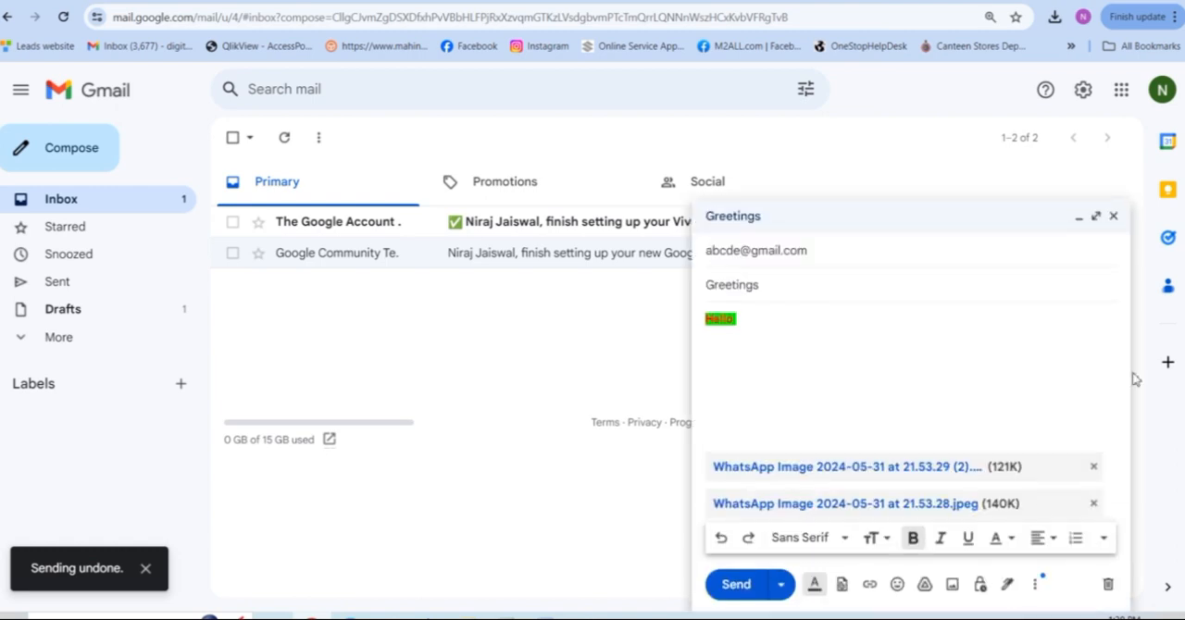
left_click(1113, 216)
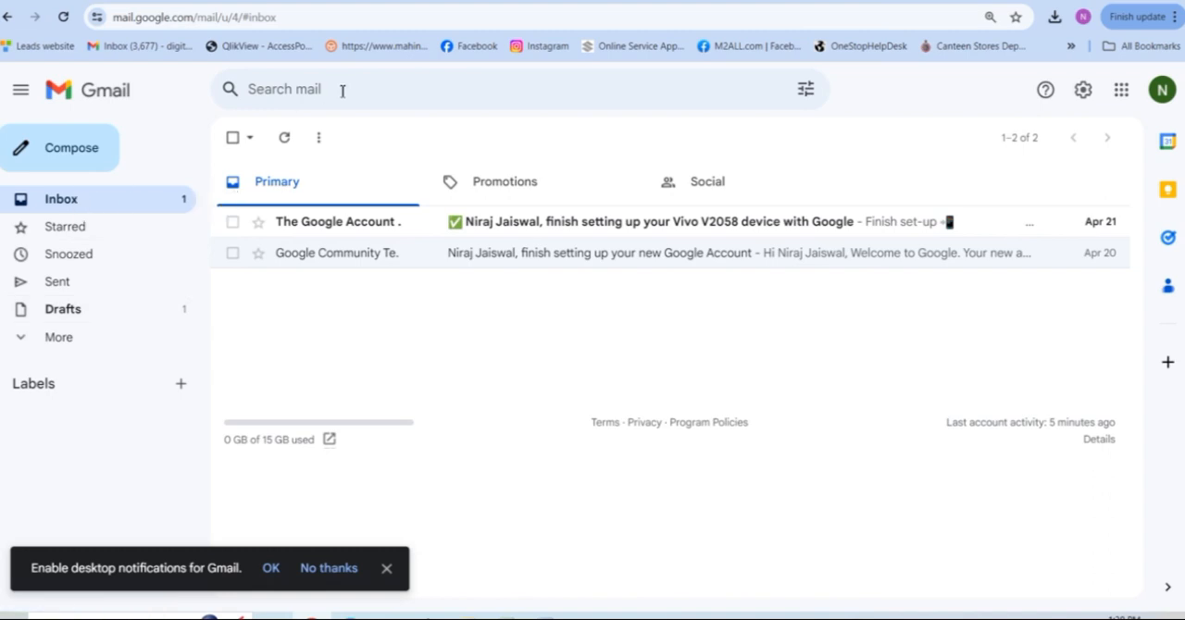
View the received message from Google Community Team and return to the inbox.
left_click(554, 256)
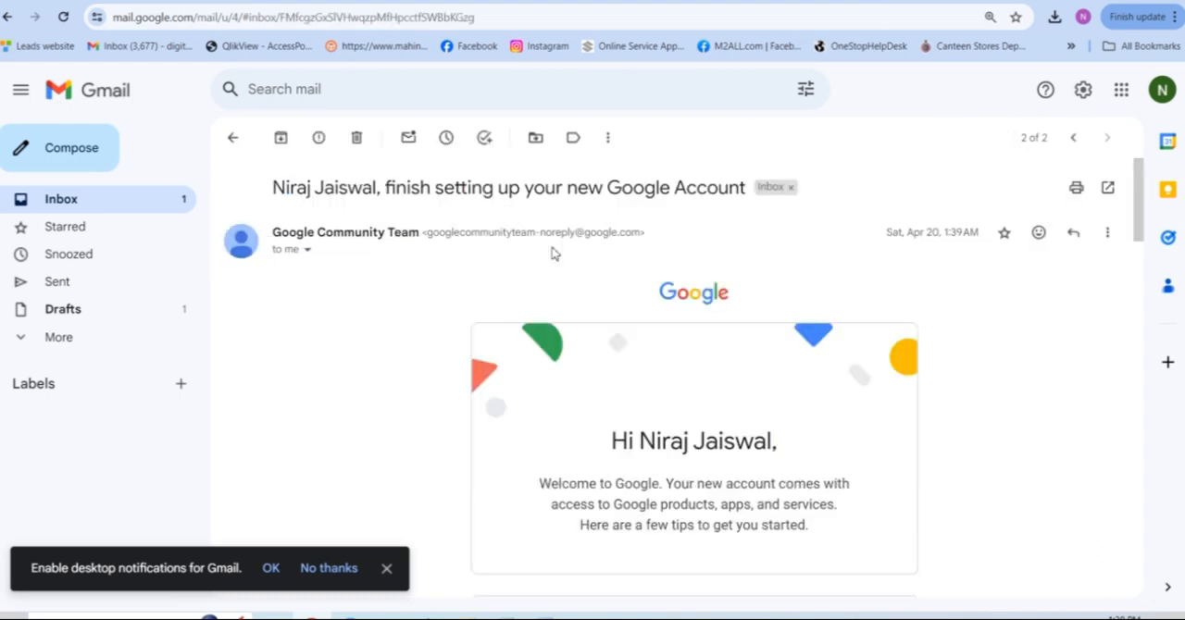
left_click(111, 211)
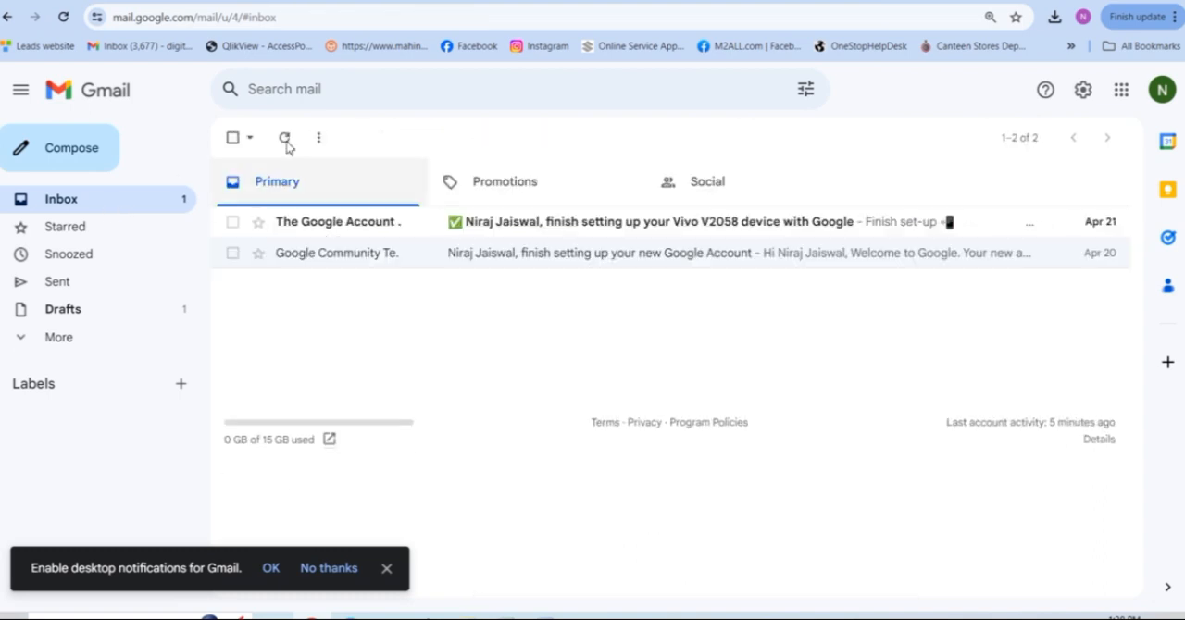
Look over the advanced mail search criteria, close them without searching, and dismiss the desktop notifications prompt.
left_click(372, 90)
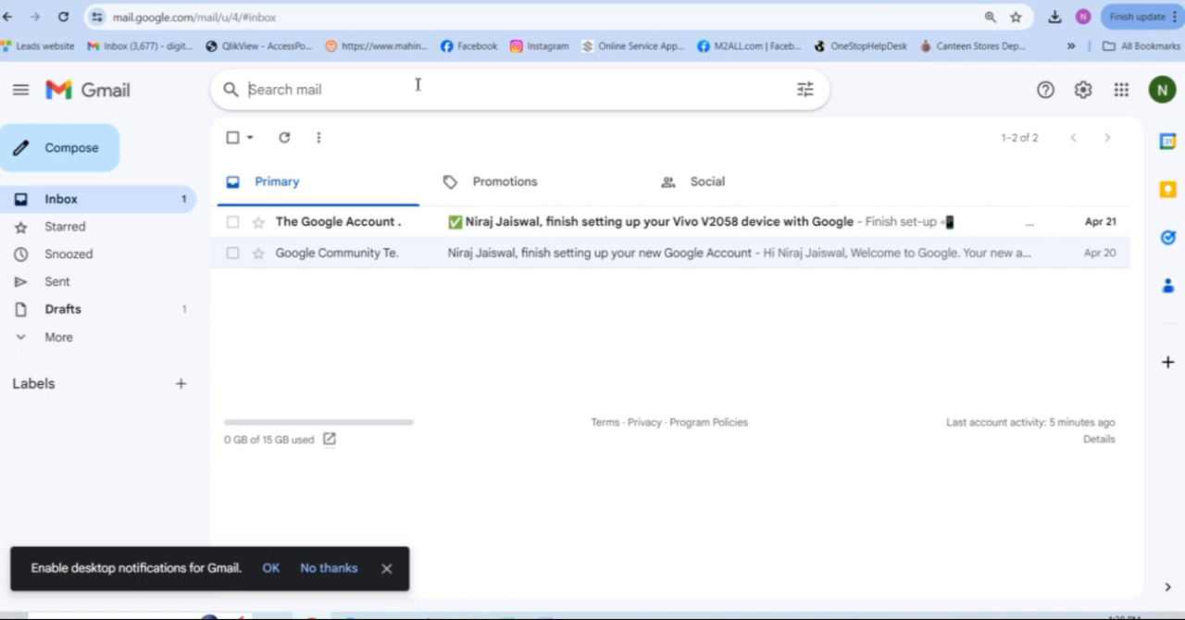
left_click(807, 88)
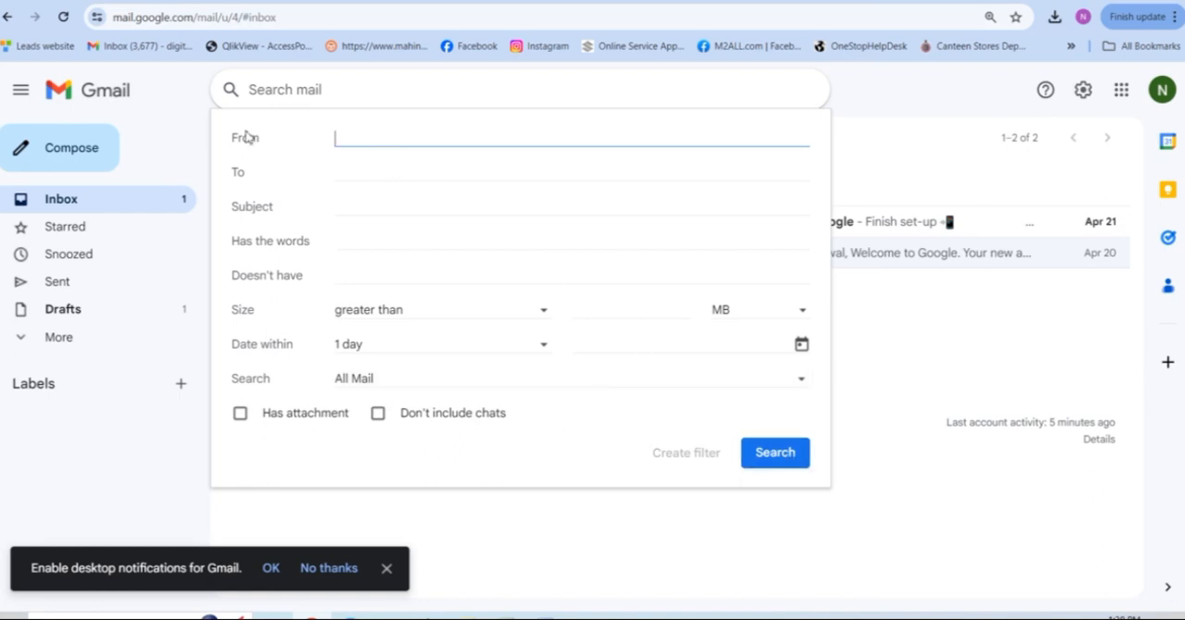
left_click(195, 126)
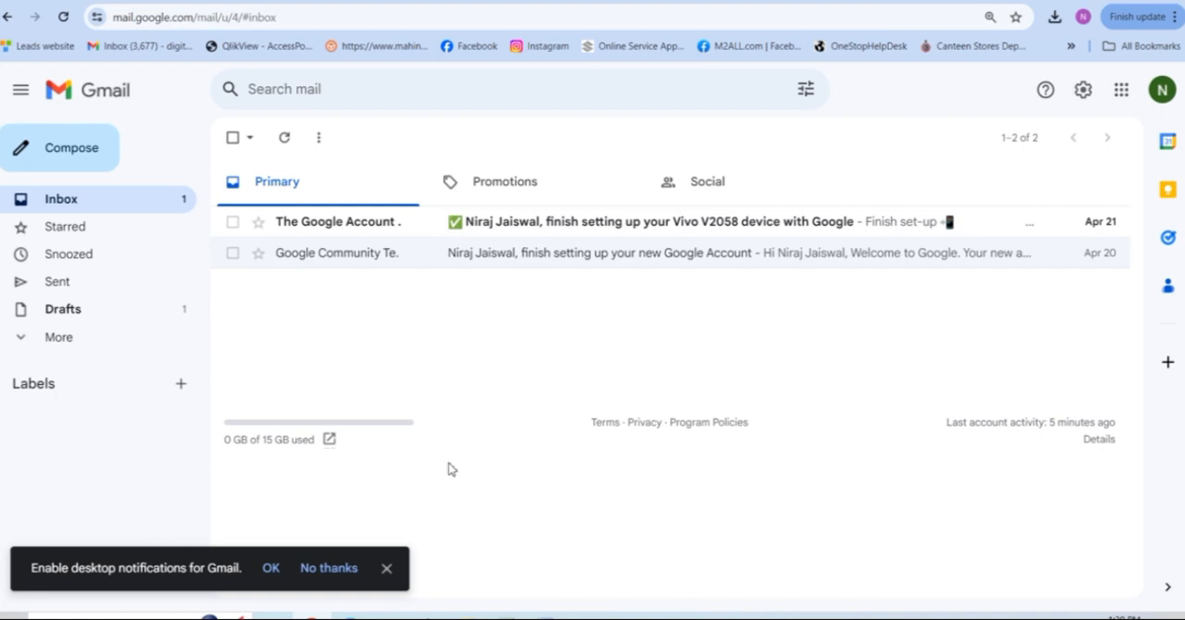
left_click(388, 567)
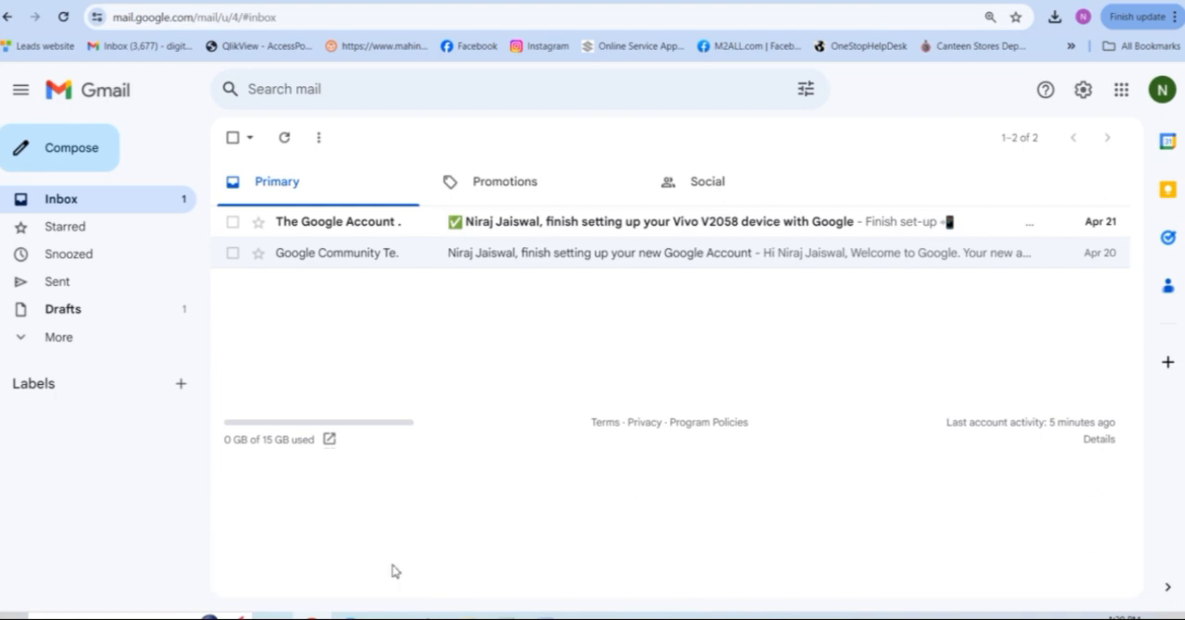